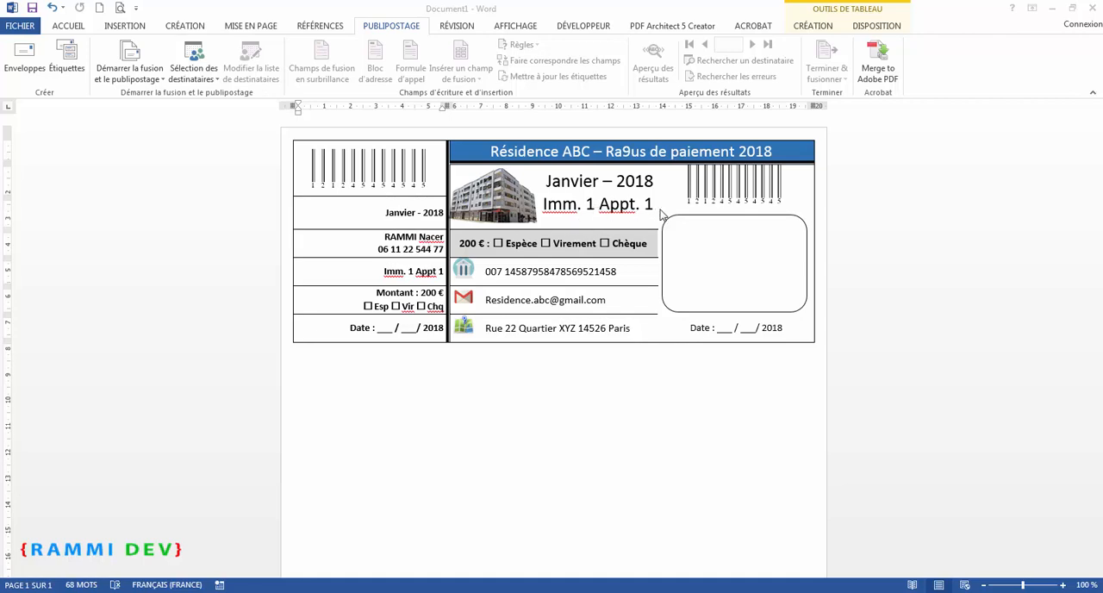
# Switch to the Chrome browser, search Google for "genarete data for excel" in a new tab, and open the GenerateData.com result
pyautogui.click(412, 243)
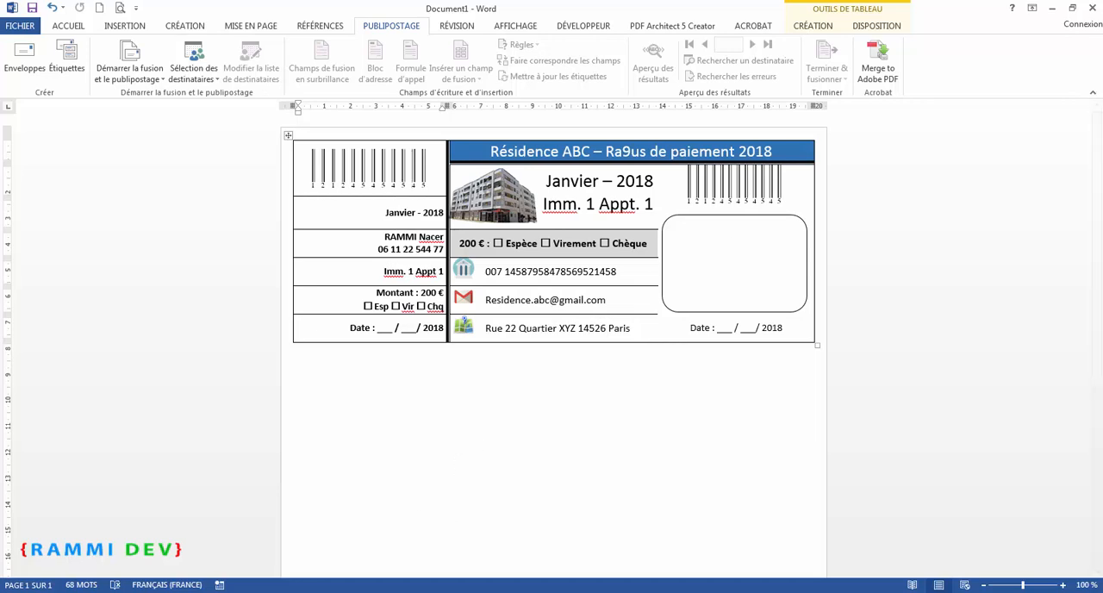
pyautogui.hotkey('alt', 'Tab')
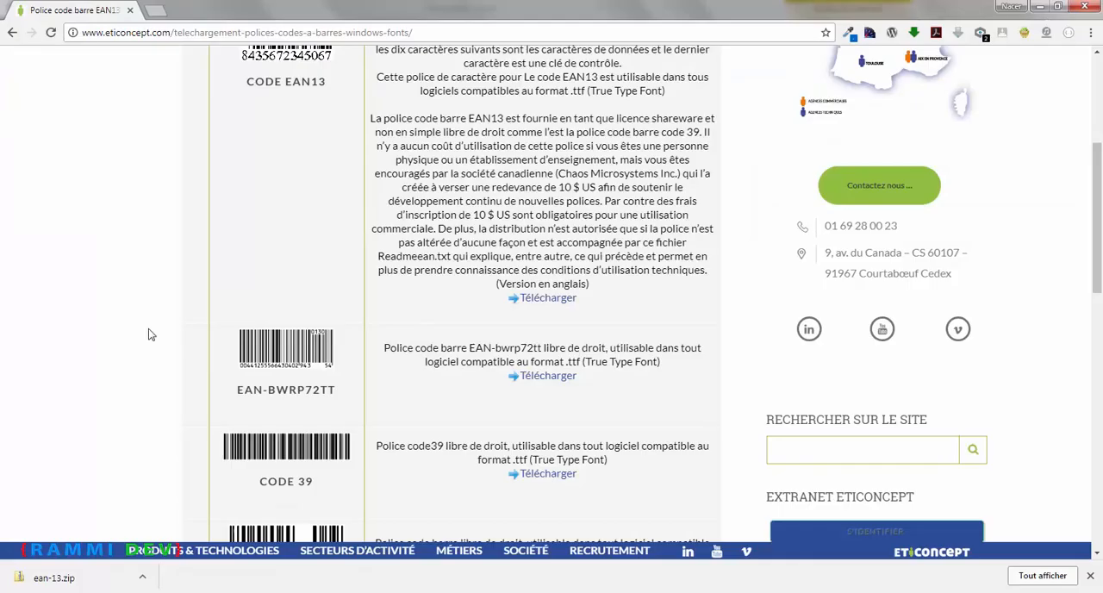
pyautogui.click(158, 13)
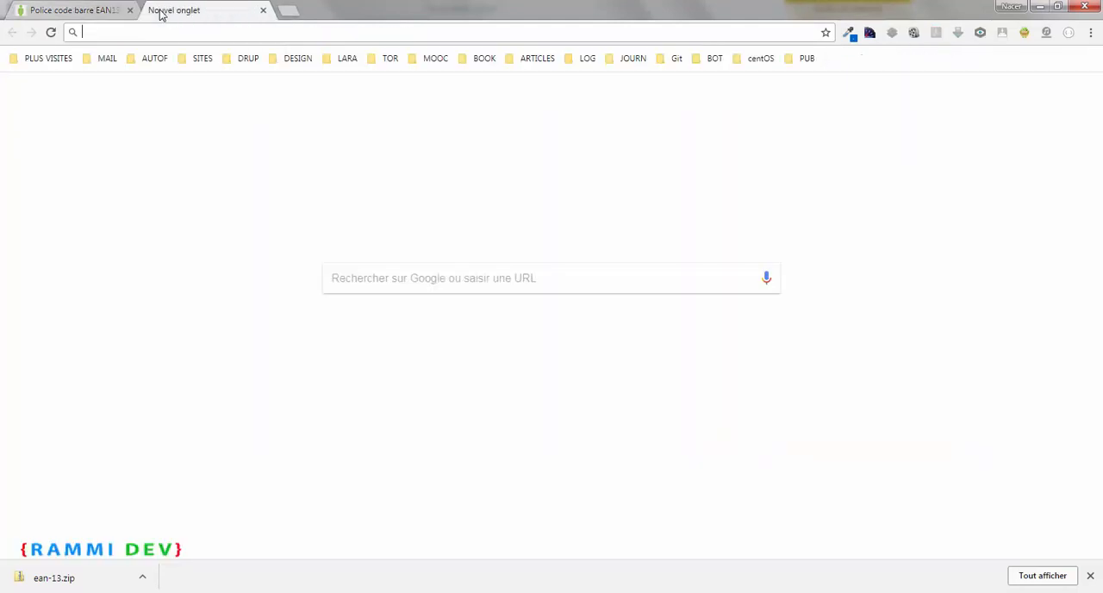
pyautogui.write('genaret')
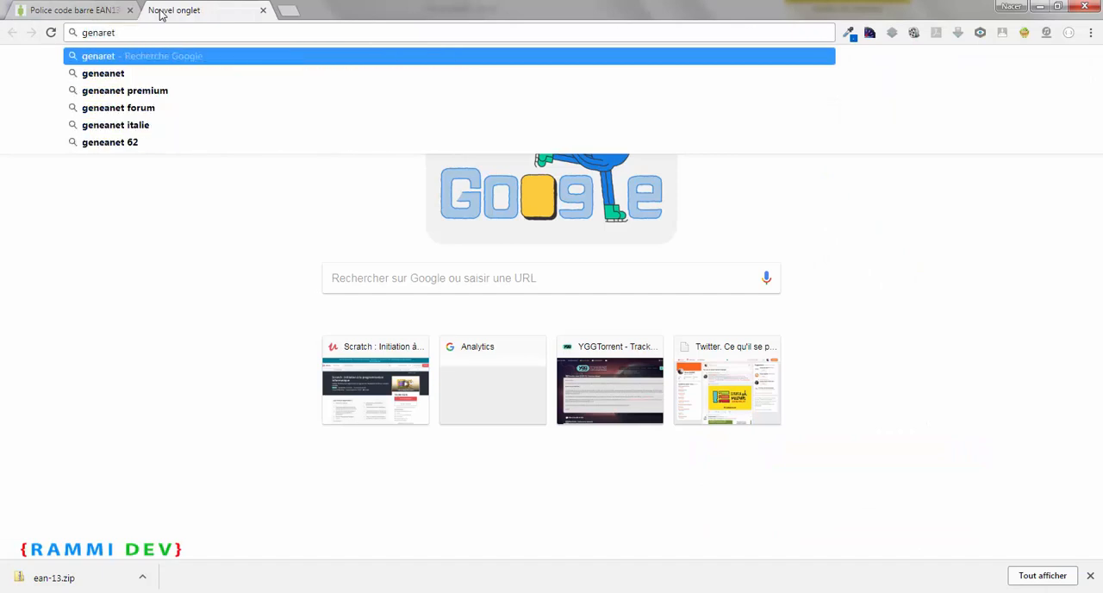
pyautogui.write('e dat')
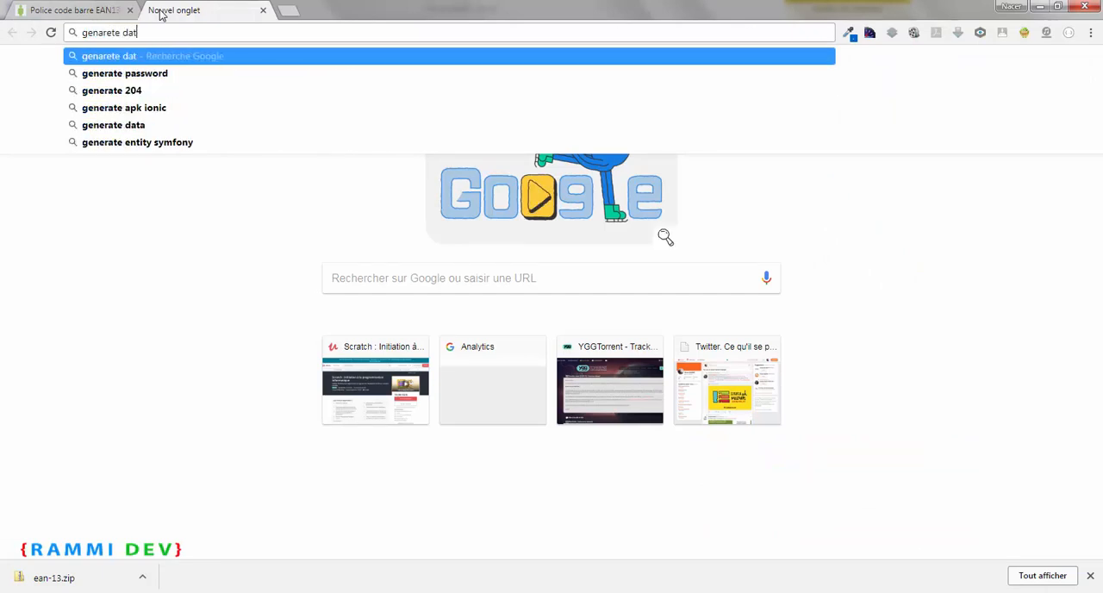
pyautogui.write('a for excel')
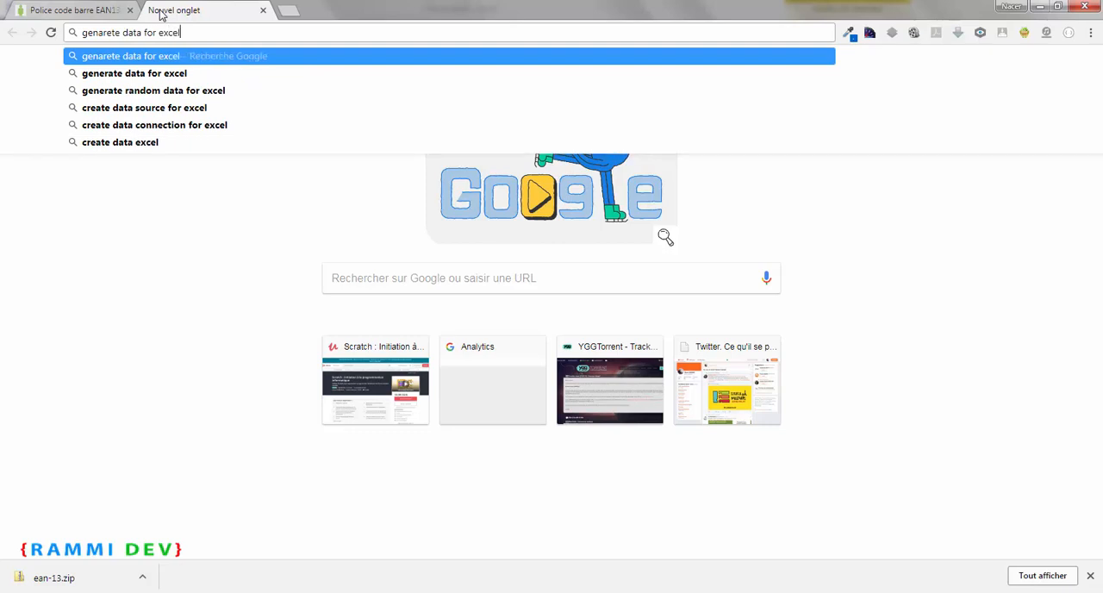
pyautogui.press('Return')
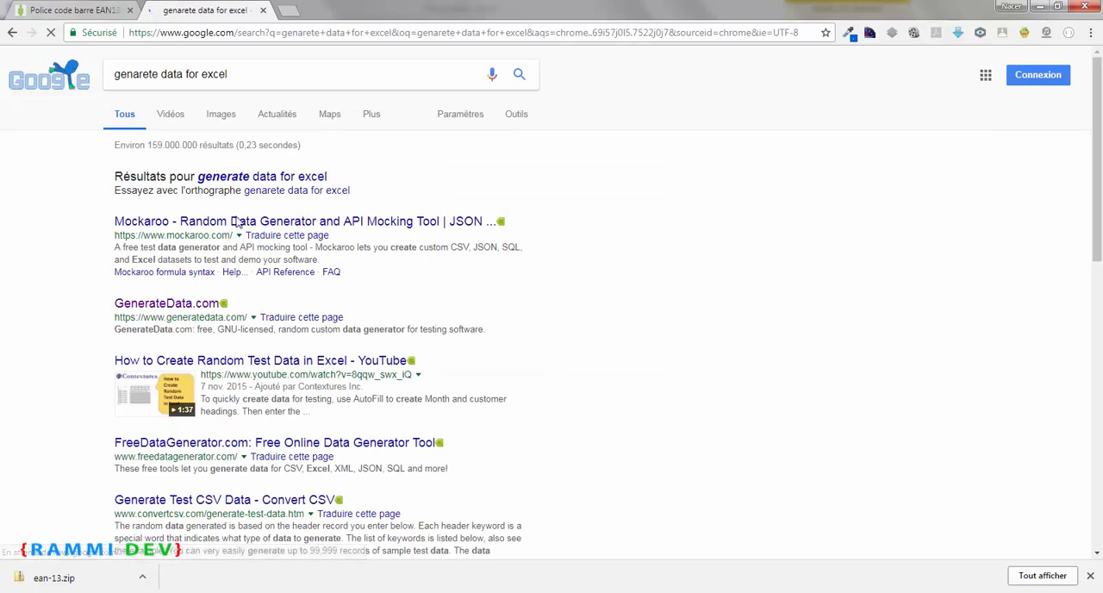
pyautogui.click(168, 305)
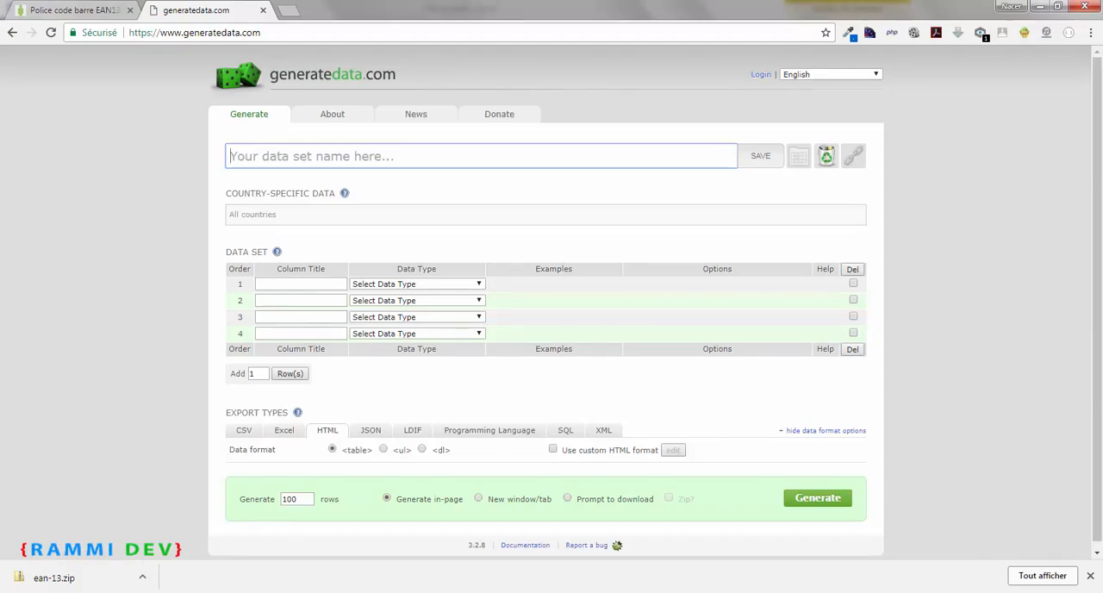
# Widen the Mensualité en Euro column in the Liste-résidents.xlsx workbook in Excel and return to generatedata.com in Chrome
pyautogui.click(274, 592)
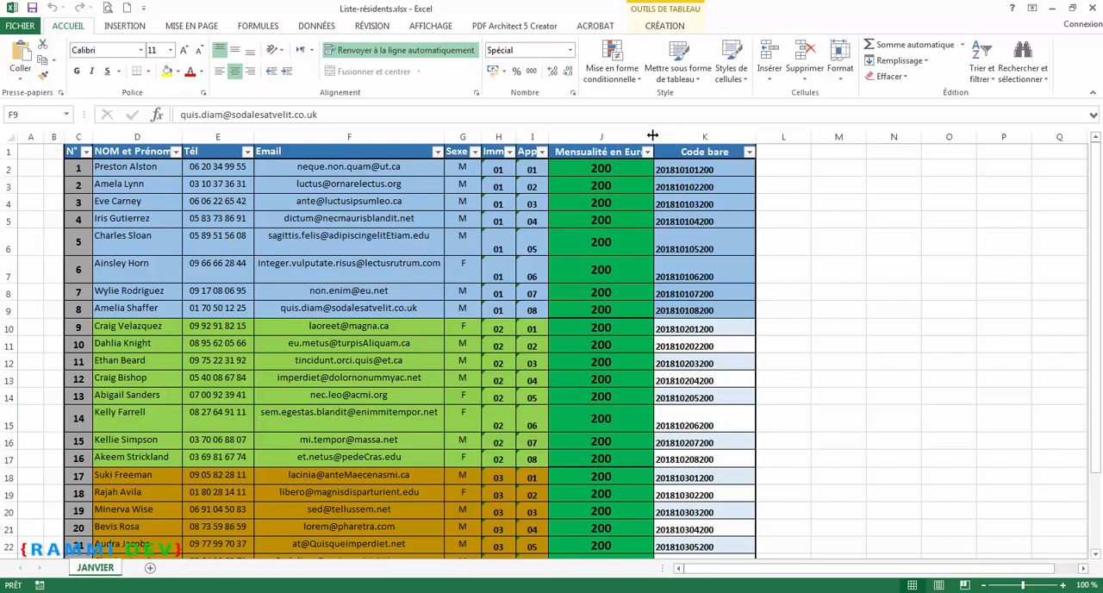
pyautogui.moveTo(653, 137); pyautogui.dragTo(703, 138)
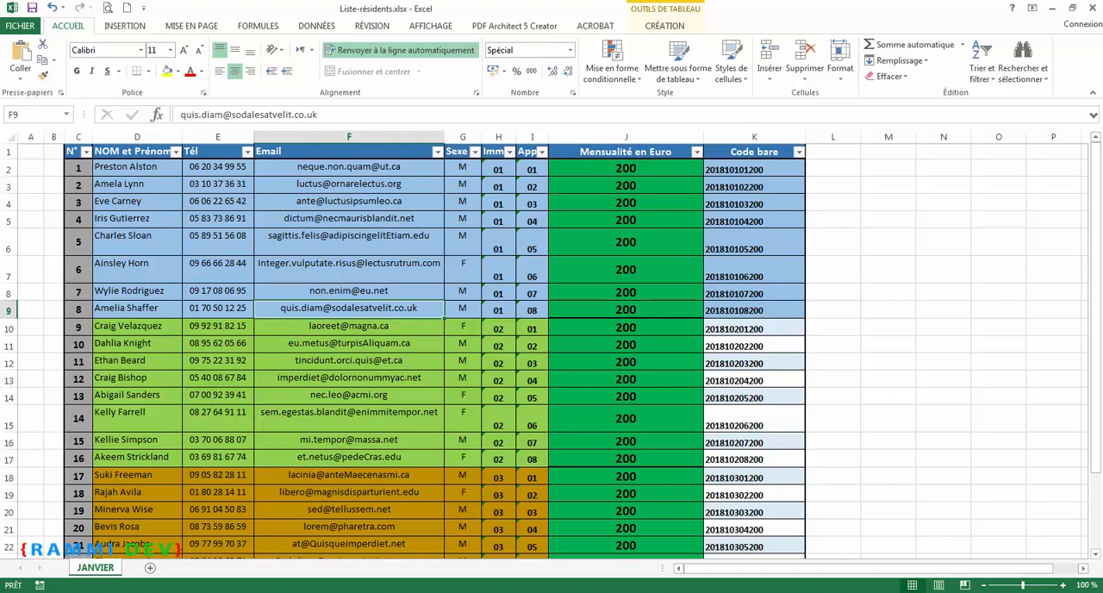
pyautogui.click(155, 592)
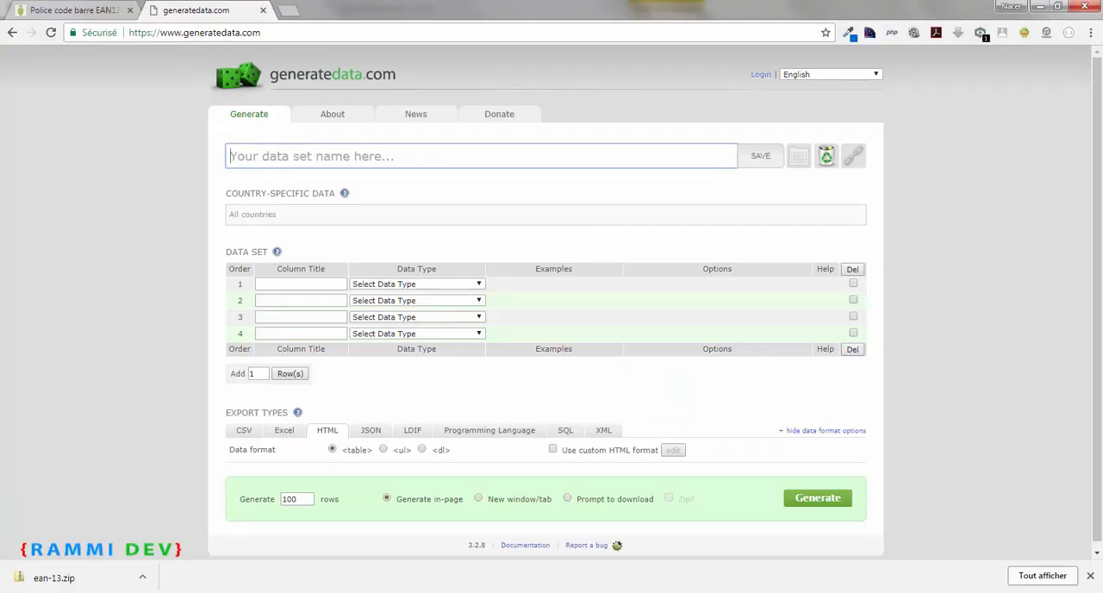
# Define the first data set column as "NOM et Prénom" with data type Names, Regional and the any-gender Name Surname format
pyautogui.click(298, 285)
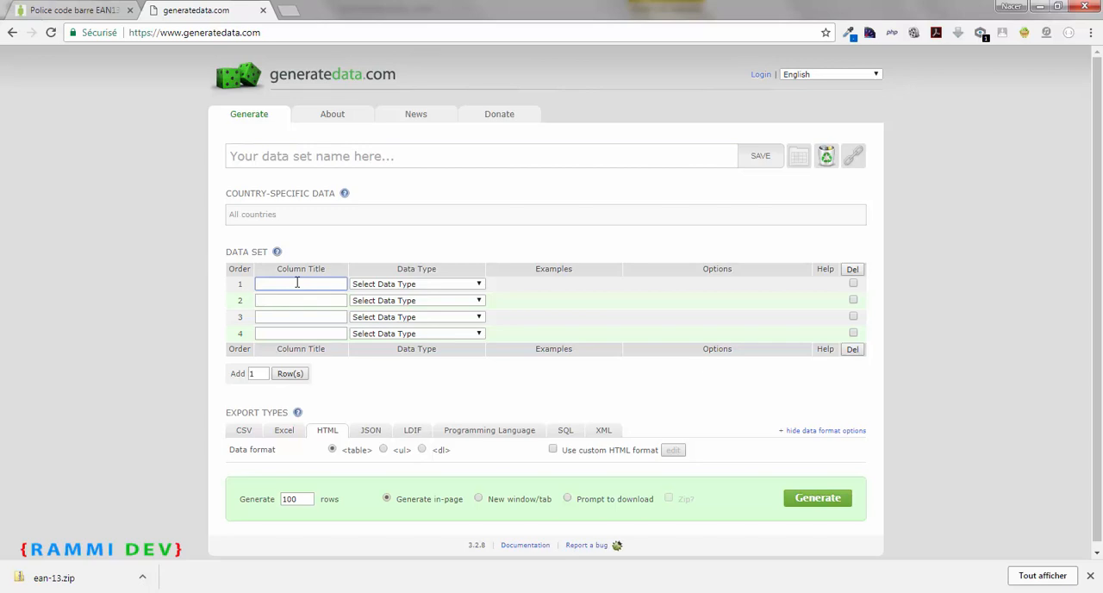
pyautogui.write('NOM et Prénom')
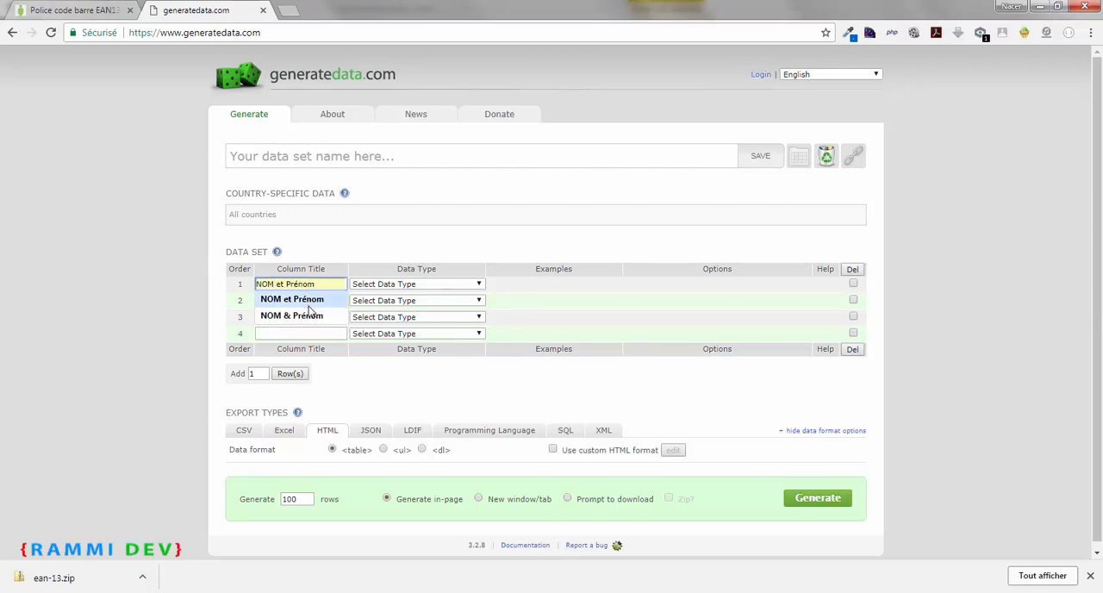
pyautogui.click(306, 301)
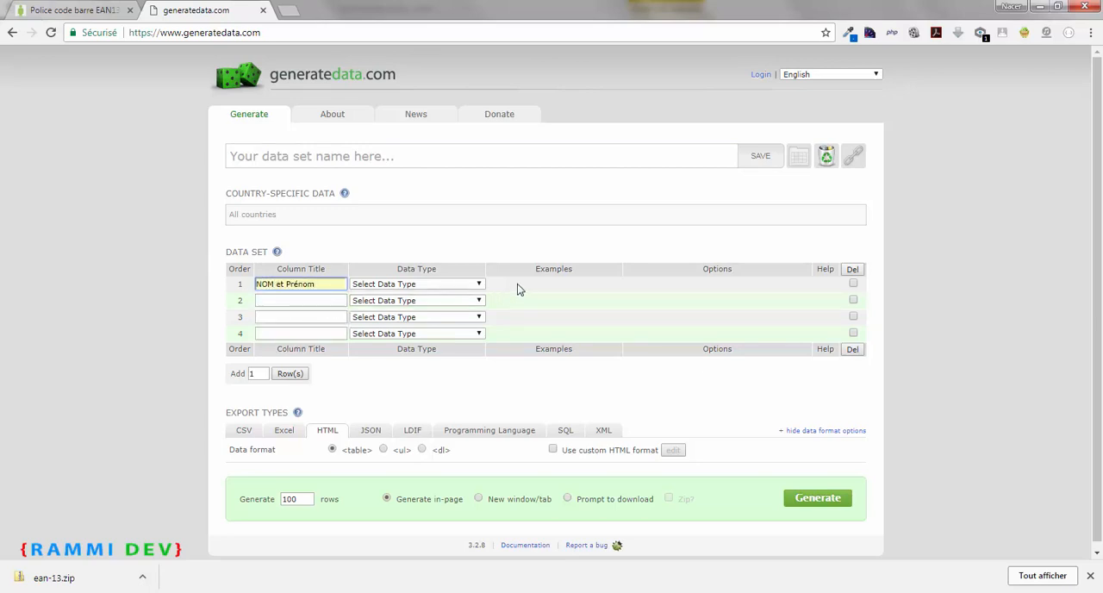
pyautogui.click(481, 285)
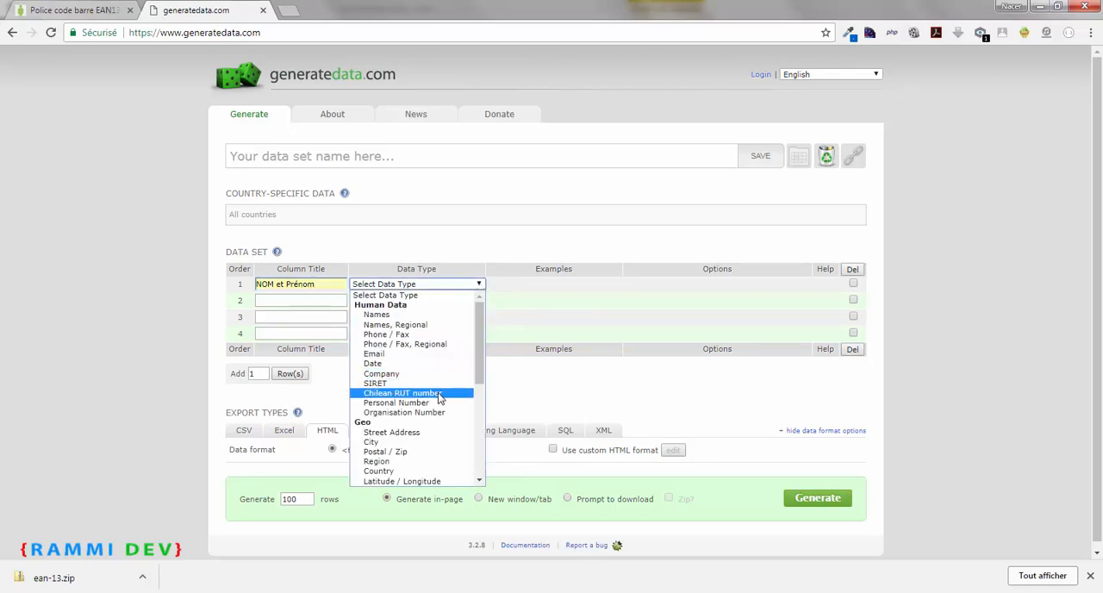
pyautogui.click(402, 325)
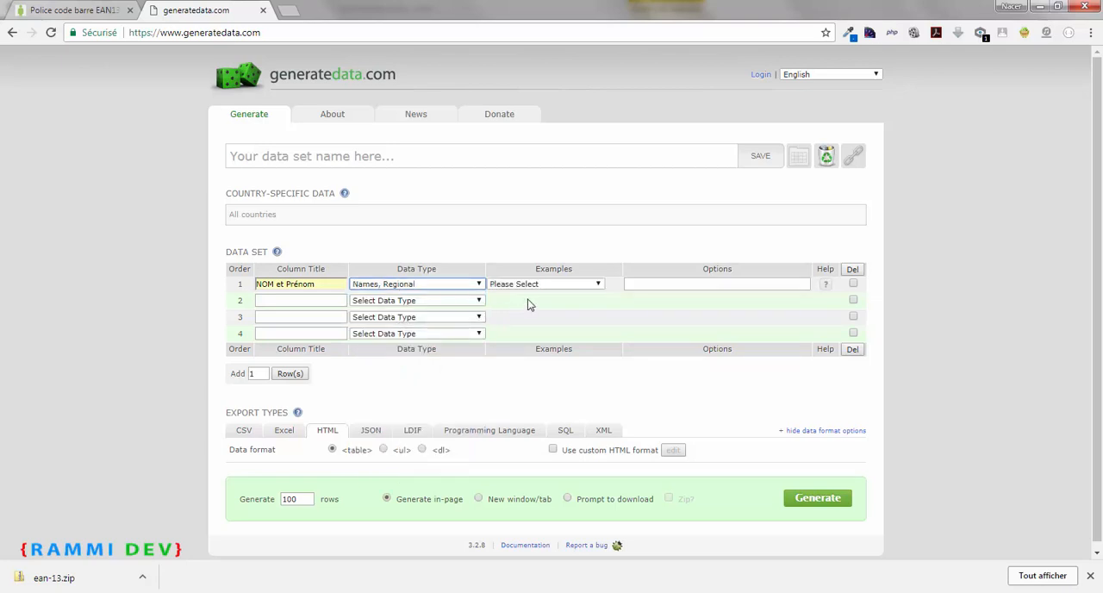
pyautogui.click(593, 287)
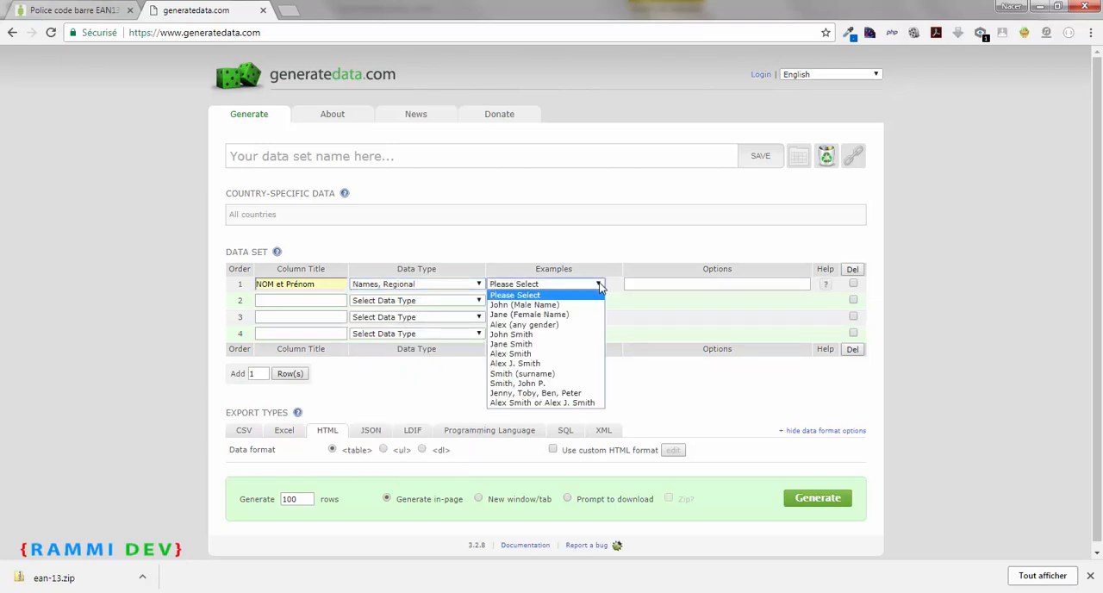
pyautogui.click(544, 355)
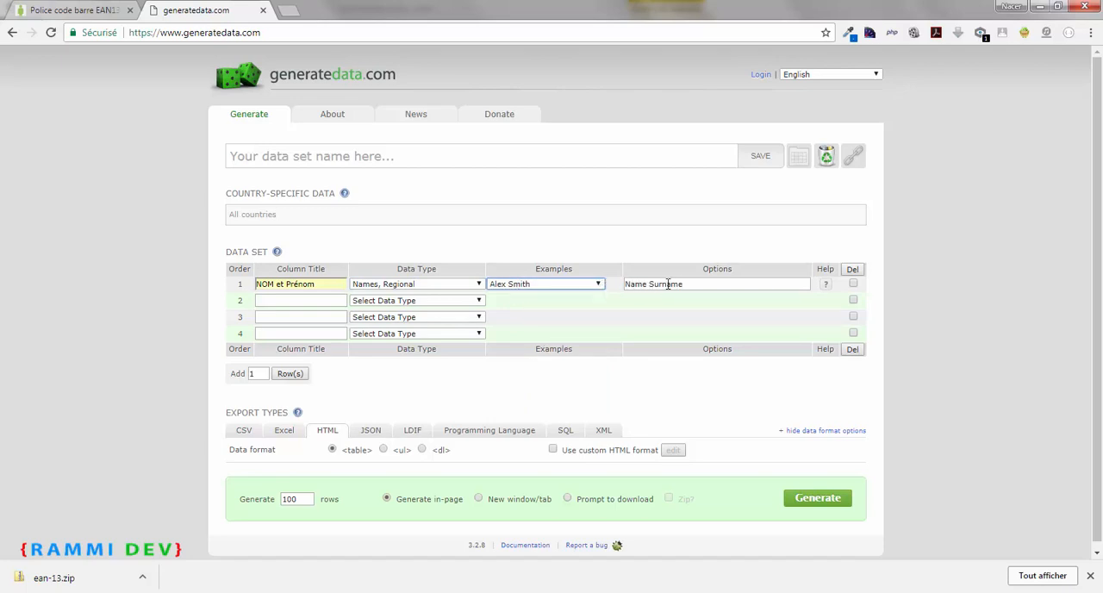
# Title the second data set column "Téléphone"
pyautogui.click(329, 301)
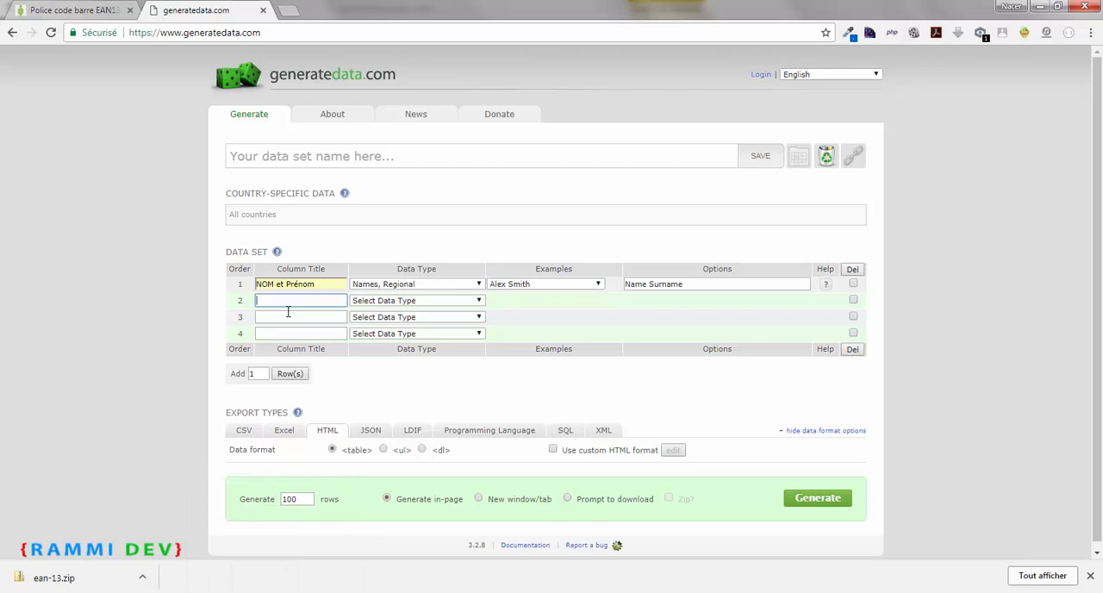
pyautogui.write('t2LEPHONE')
pyautogui.press('BackSpace')
pyautogui.press('BackSpace')
pyautogui.press('BackSpace')
pyautogui.press('BackSpace')
pyautogui.press('BackSpace')
pyautogui.press('BackSpace')
pyautogui.write('t')
pyautogui.click(275, 316)
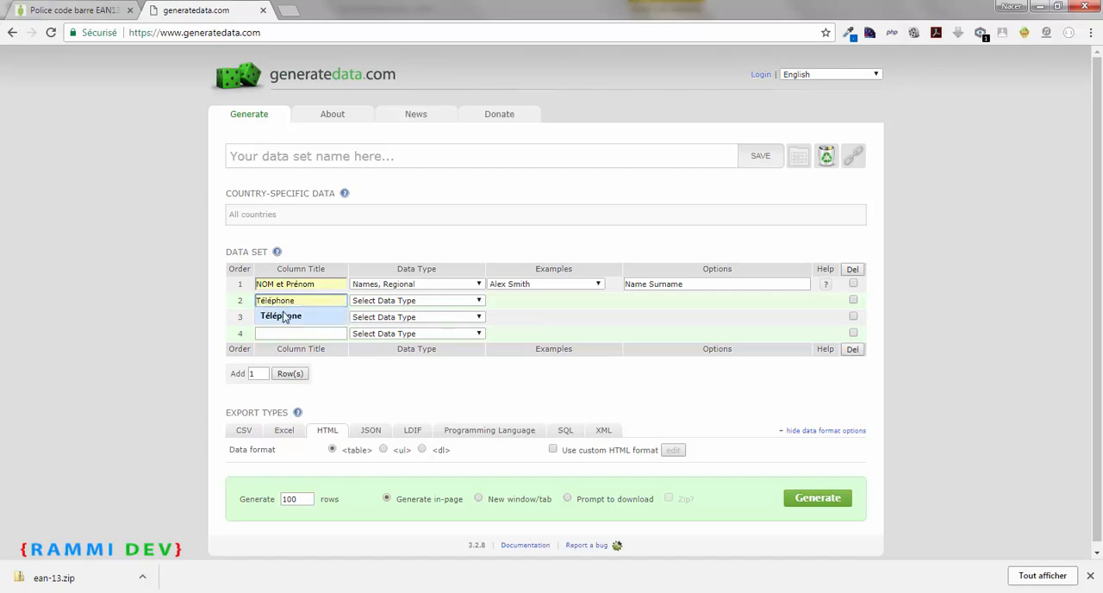
# Set the Téléphone column's data type to Phone / Fax with the France number format
pyautogui.click(478, 301)
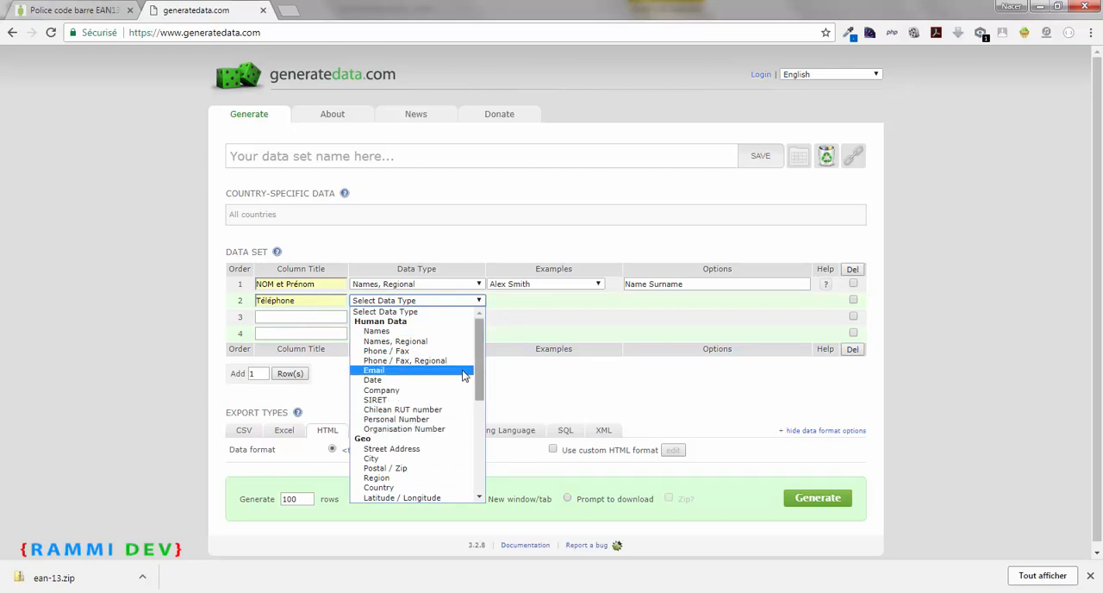
pyautogui.click(425, 352)
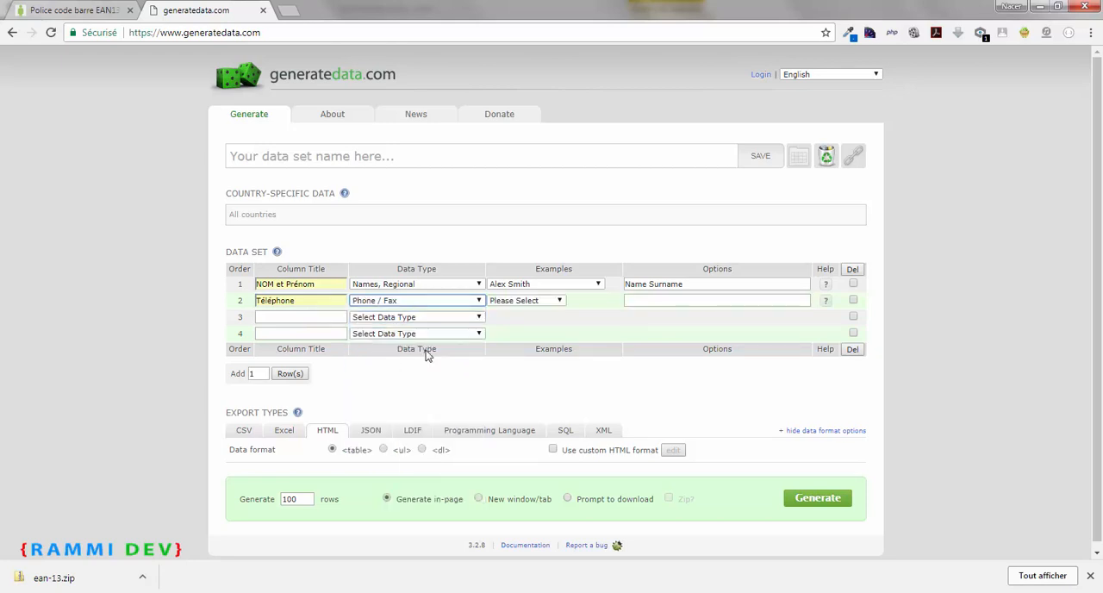
pyautogui.click(558, 301)
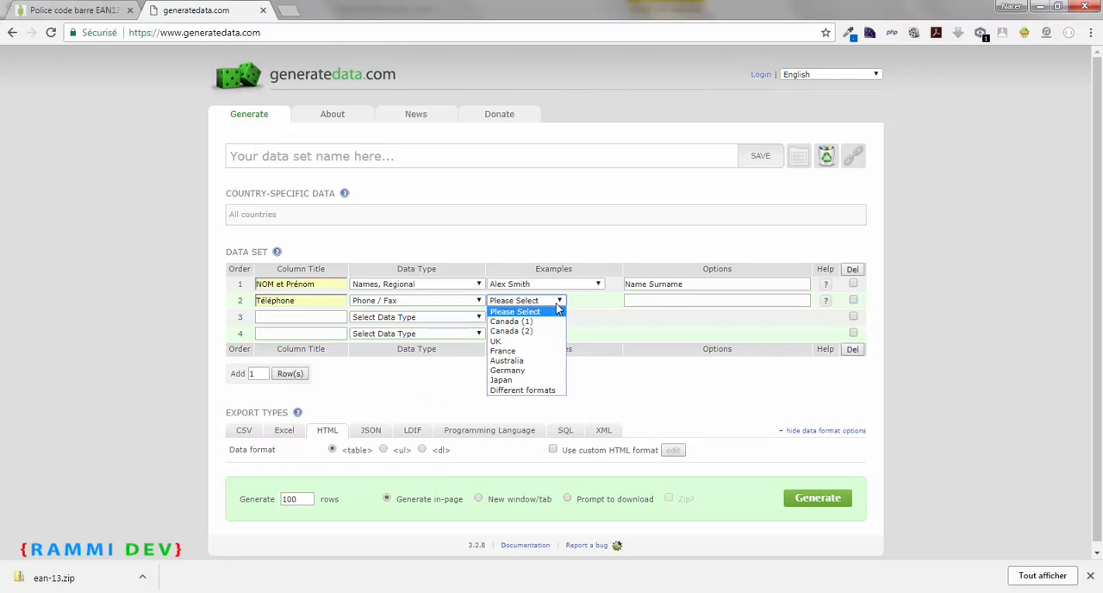
pyautogui.click(527, 351)
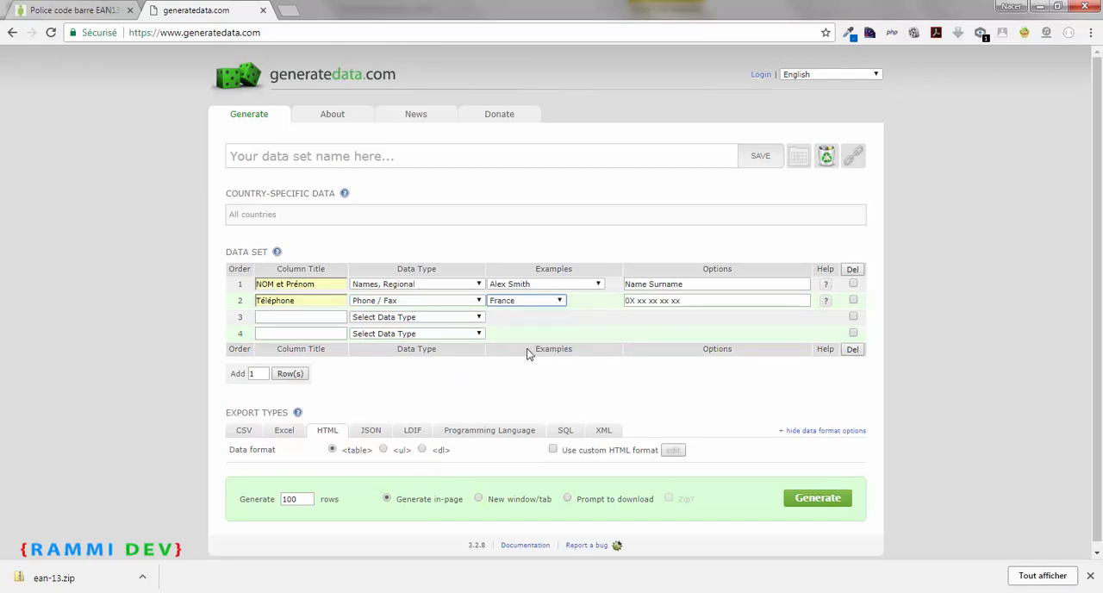
# Define the third data set column as "Email" with the Email data type
pyautogui.click(331, 319)
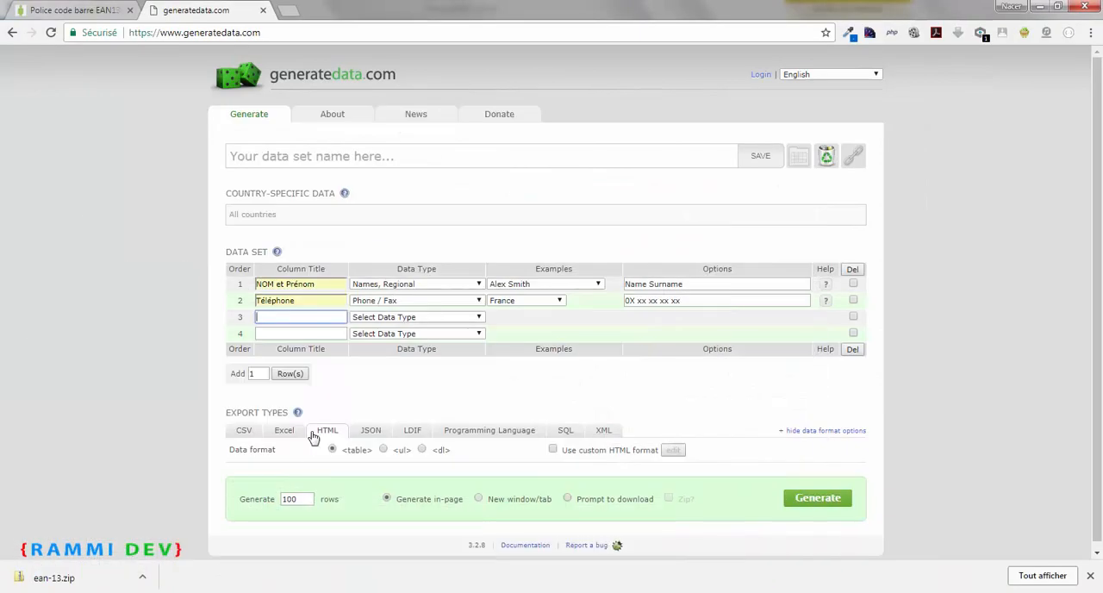
pyautogui.write('E')
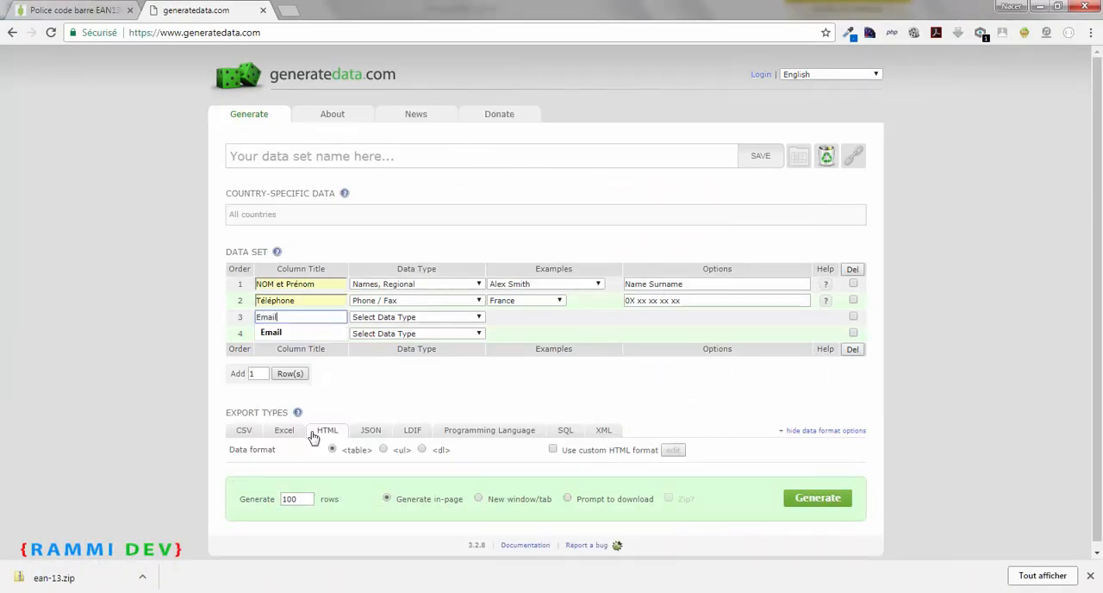
pyautogui.write('mail')
pyautogui.click(398, 318)
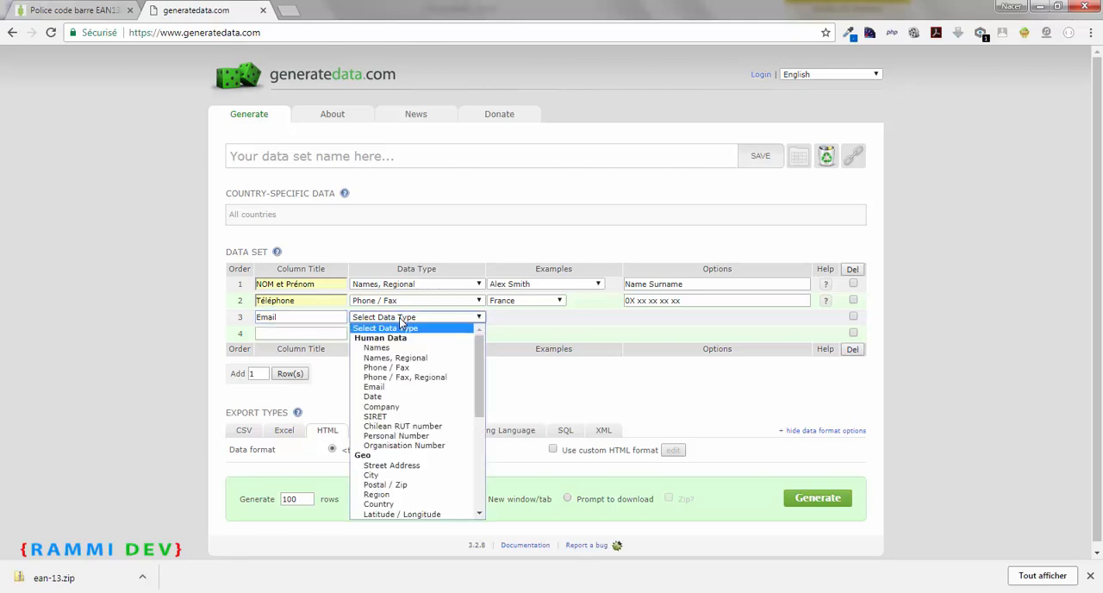
pyautogui.click(392, 388)
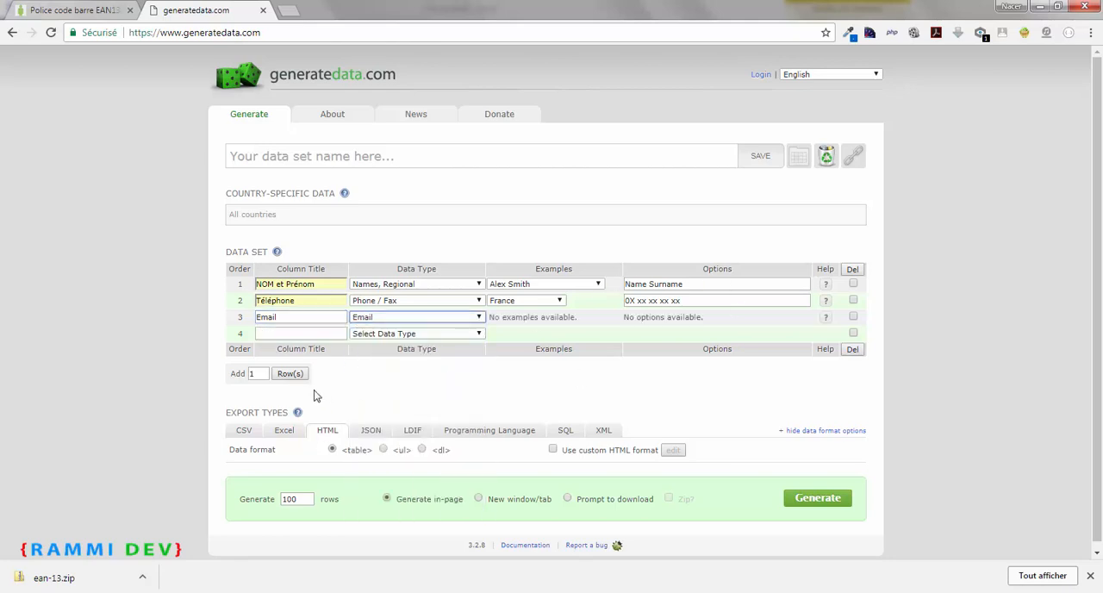
# Define the fourth data set column as "Sexe" with the Custom List data type
pyautogui.click(287, 333)
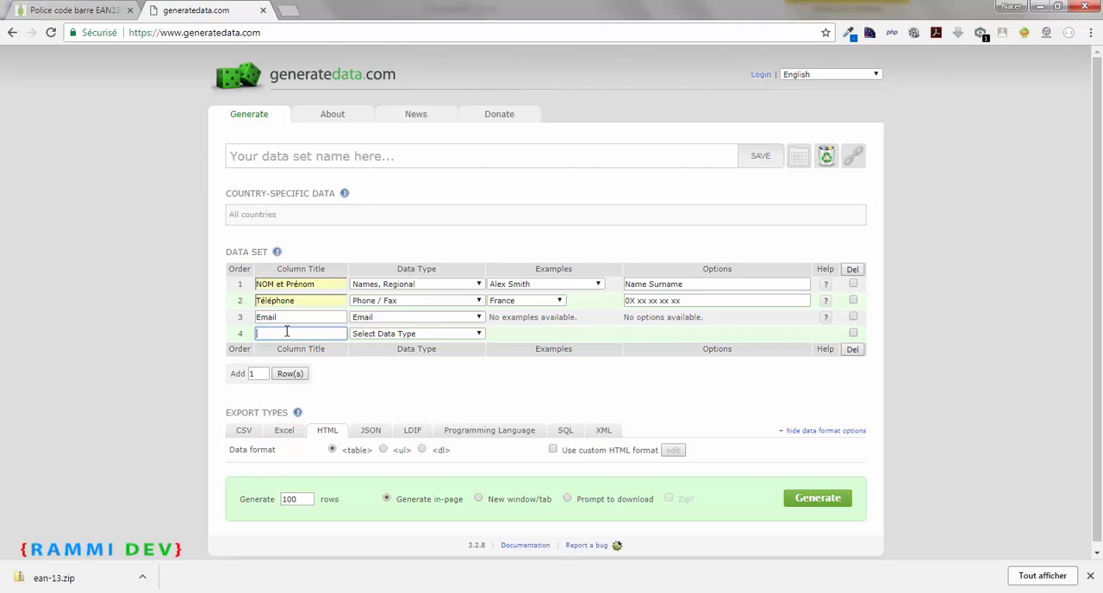
pyautogui.write('Sexe')
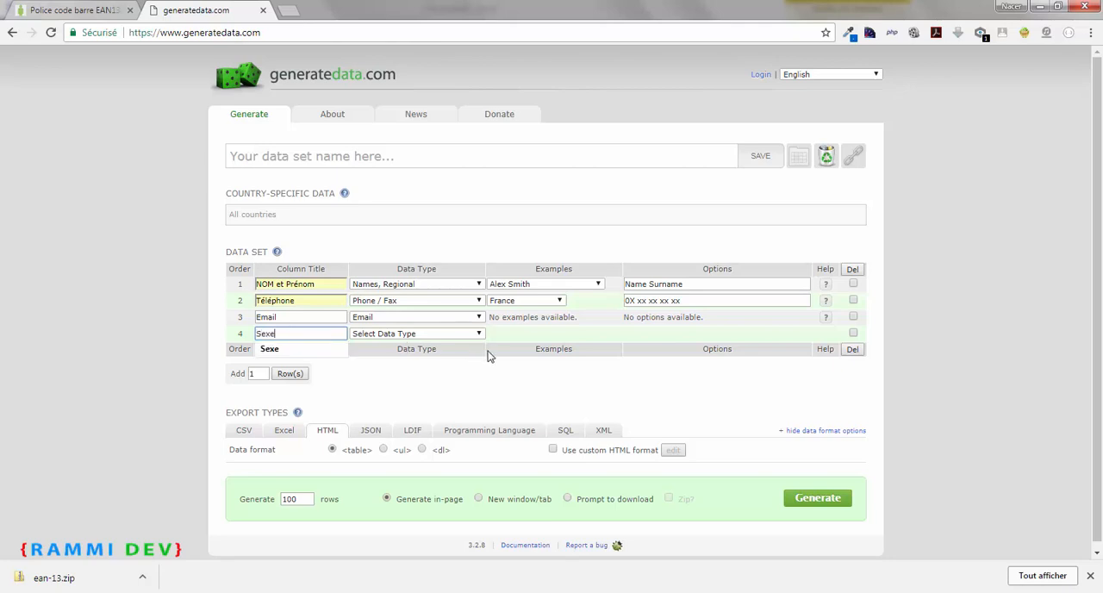
pyautogui.click(479, 333)
pyautogui.moveTo(483, 380); pyautogui.dragTo(474, 475)
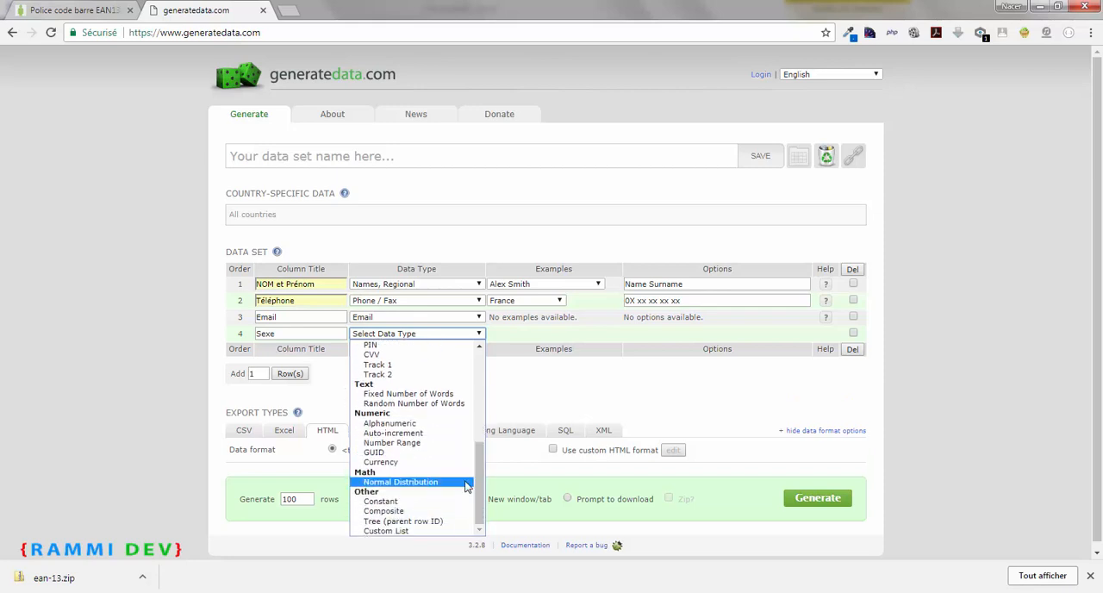
pyautogui.click(413, 531)
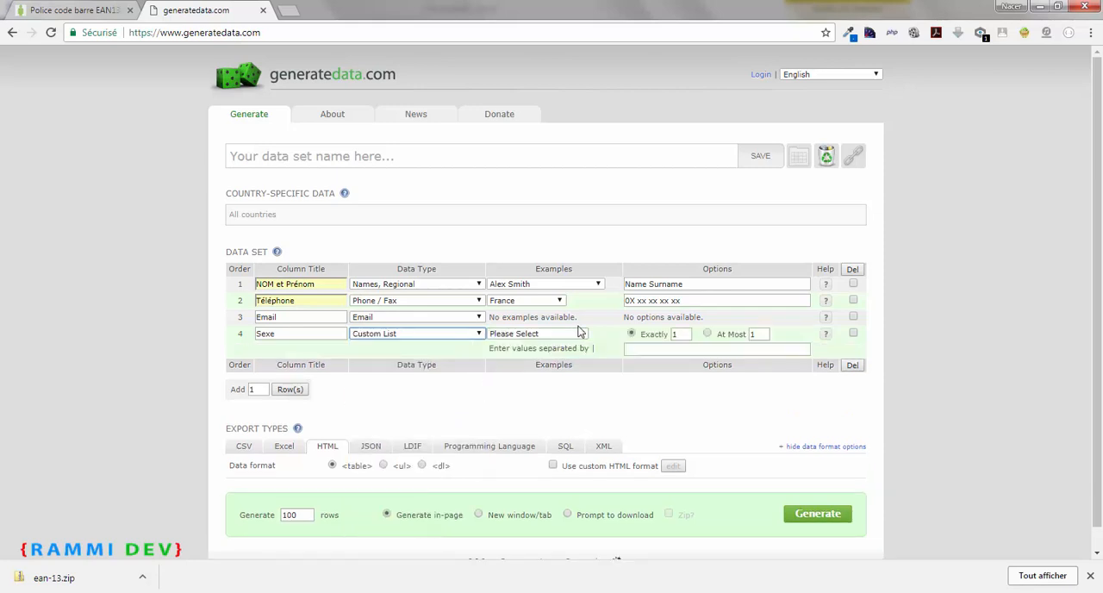
# Fill the custom list of the Sexe column with the values "M | F"
pyautogui.click(583, 340)
pyautogui.click(583, 340)
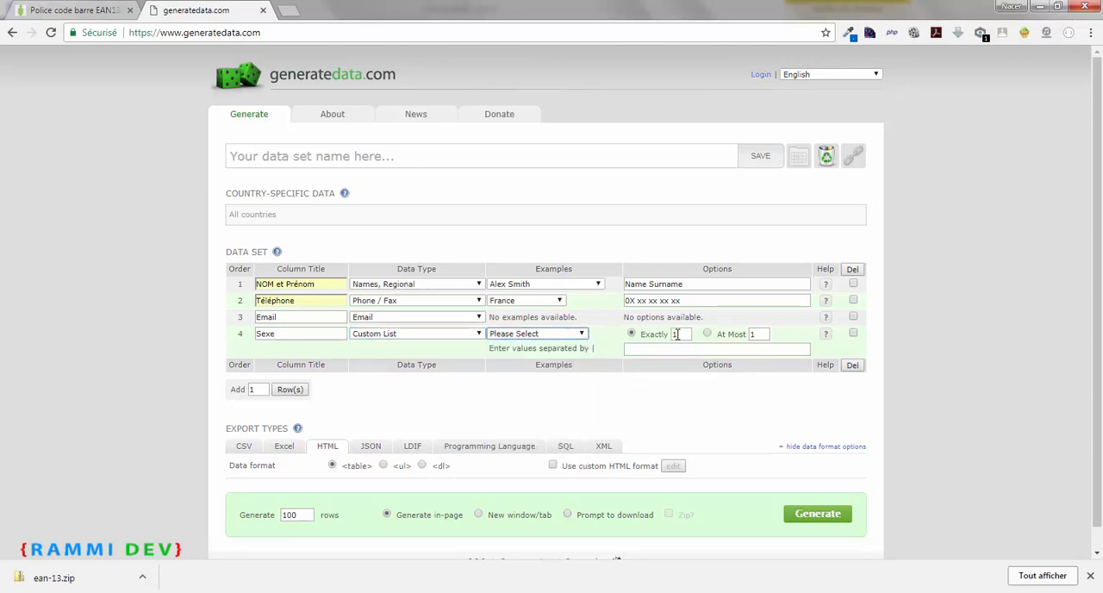
pyautogui.click(645, 349)
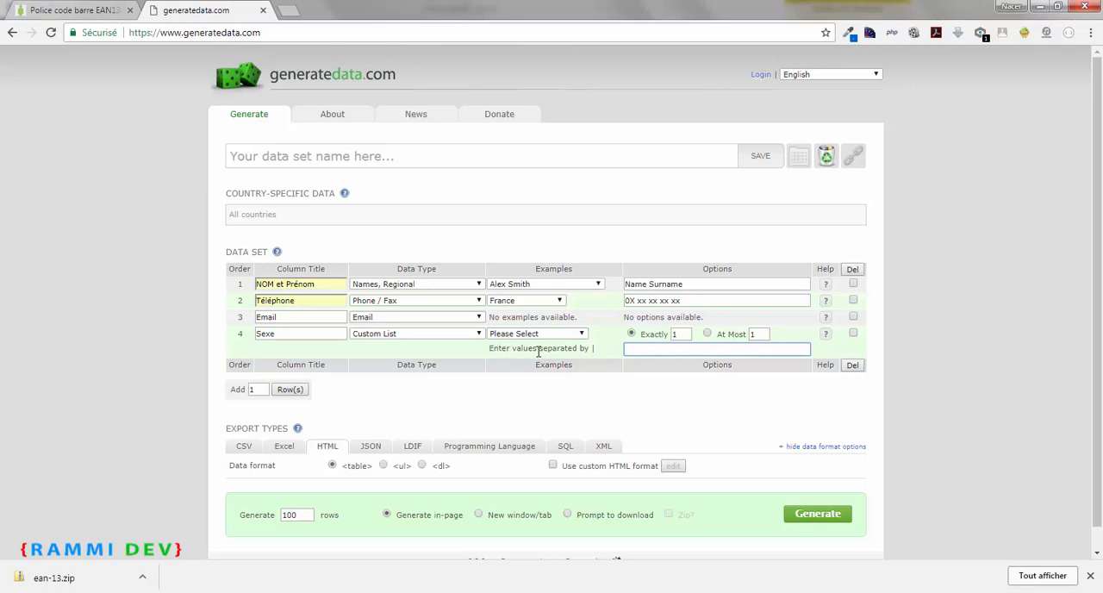
pyautogui.moveTo(594, 348); pyautogui.dragTo(626, 347)
pyautogui.click(627, 348)
pyautogui.write('M |')
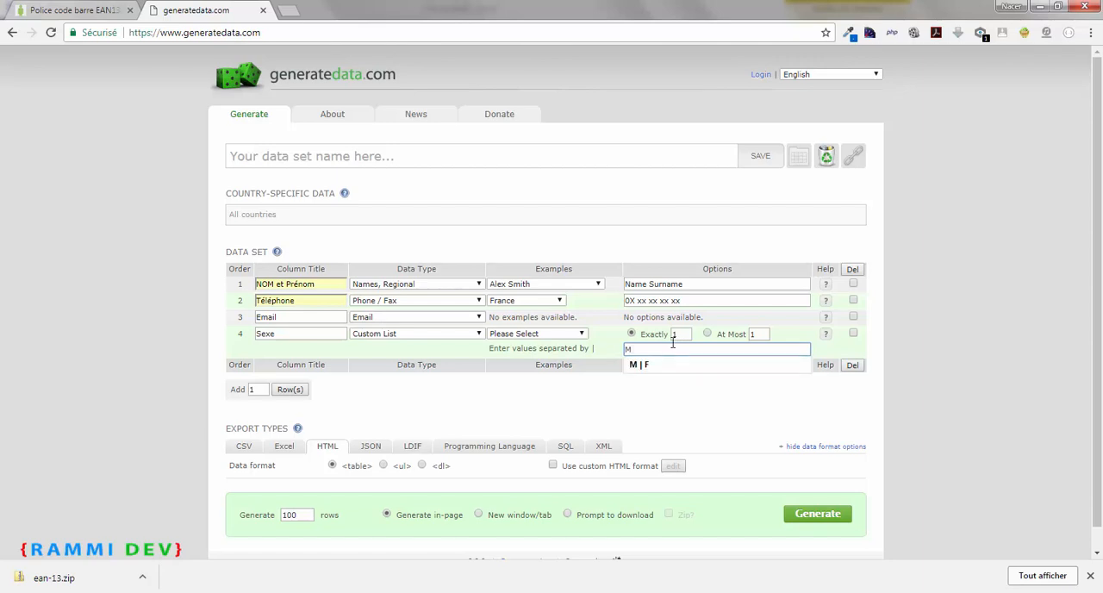
pyautogui.click(663, 366)
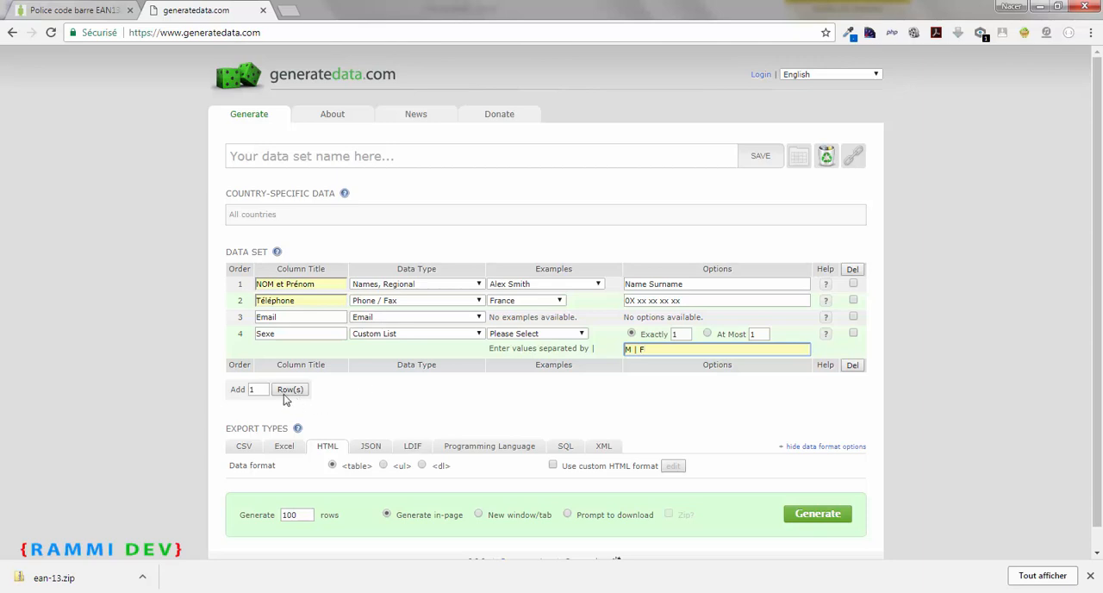
# Add 2 more empty rows to the end of the data set
pyautogui.moveTo(259, 390); pyautogui.dragTo(246, 391)
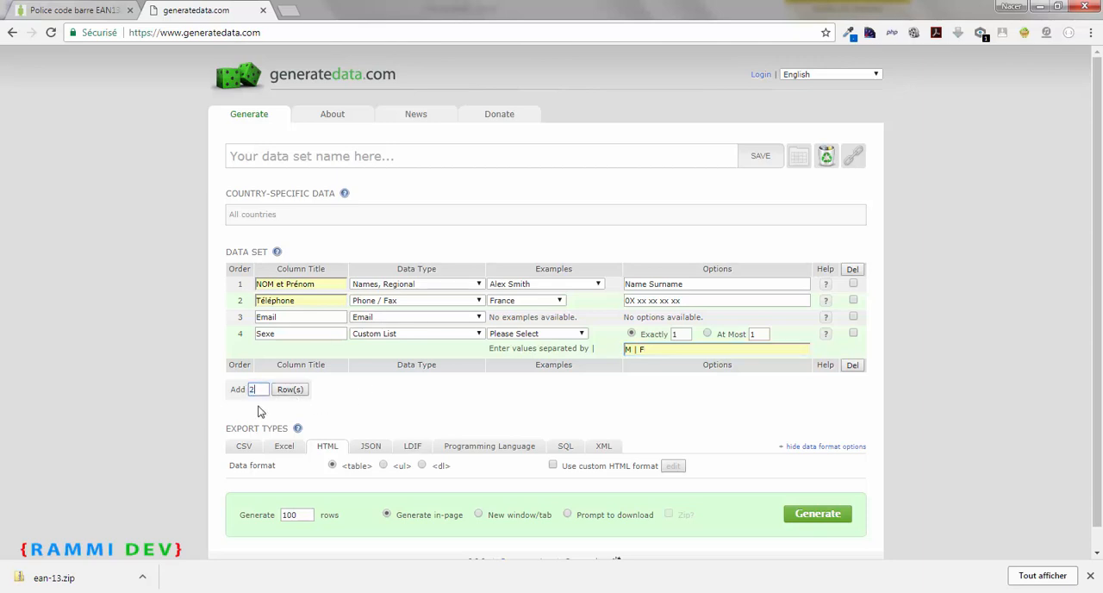
pyautogui.write('2')
pyautogui.click(291, 391)
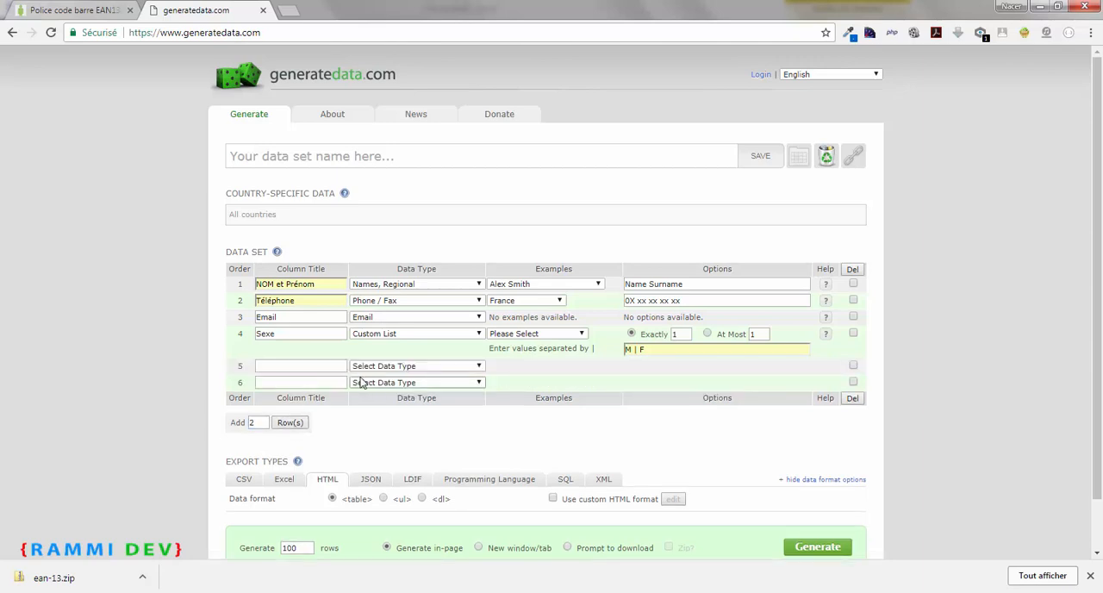
# Delete the empty fifth and sixth rows from the data set
pyautogui.click(854, 366)
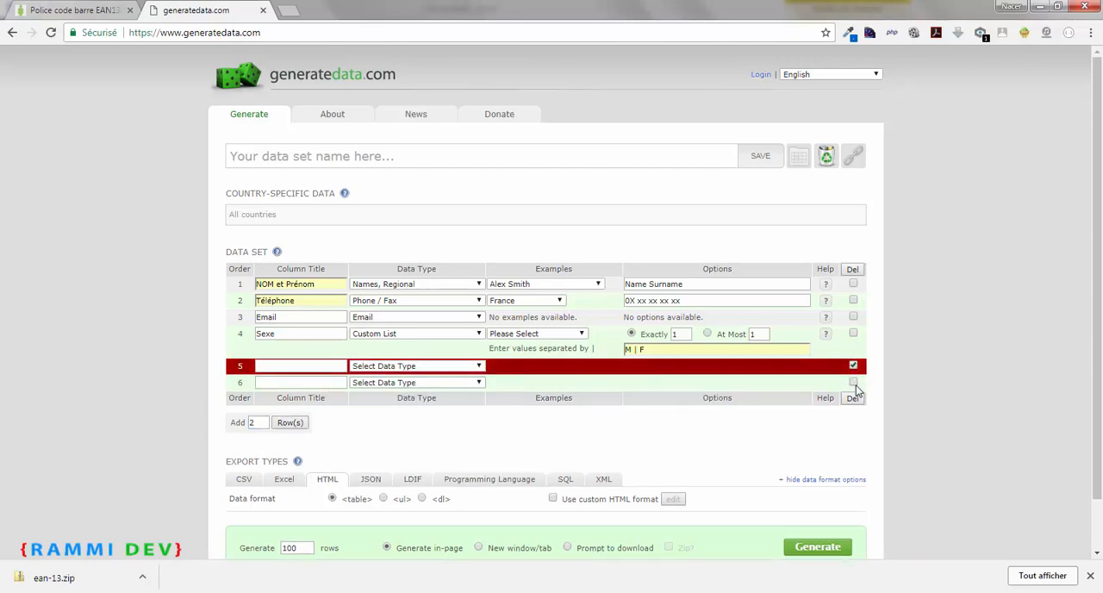
pyautogui.click(853, 382)
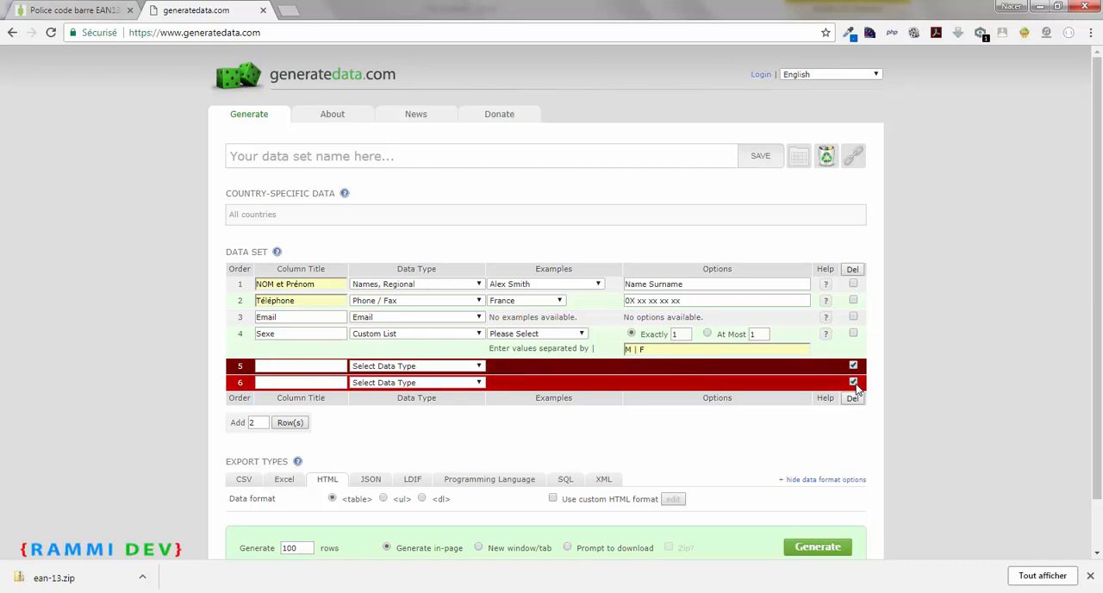
pyautogui.click(853, 269)
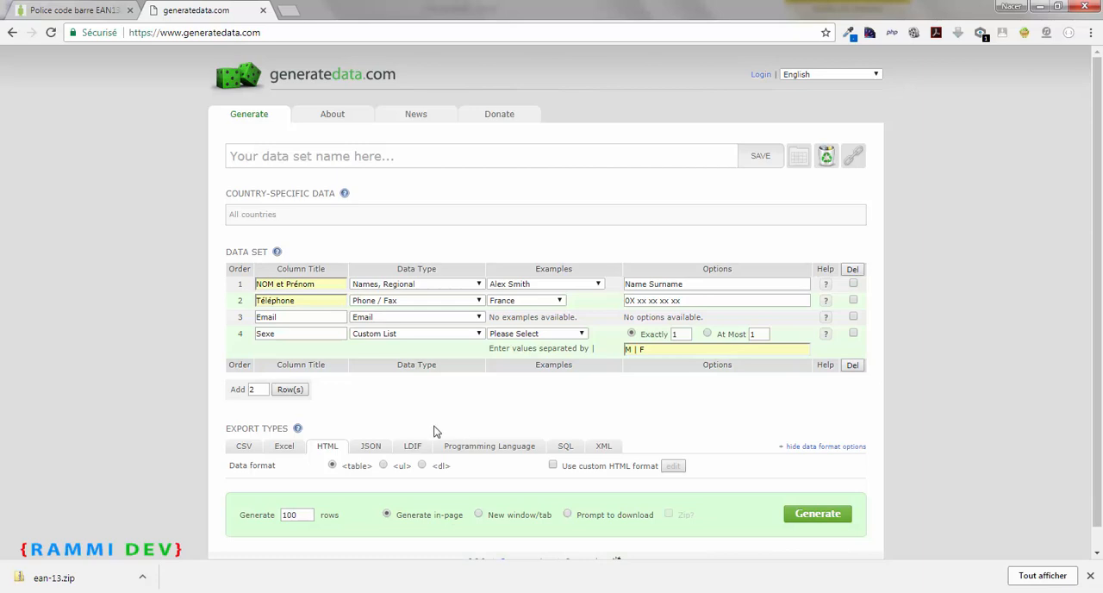
# Generate and regenerate the 100 rows in-page as an HTML table, and go back to the data set settings
pyautogui.scroll(-1, 414, 423)
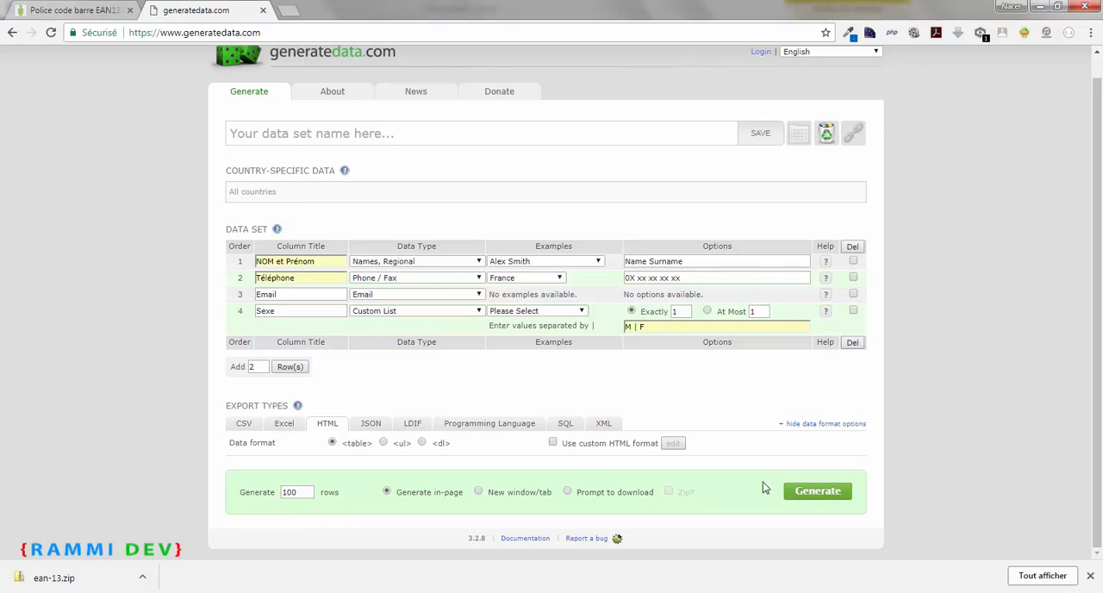
pyautogui.click(816, 494)
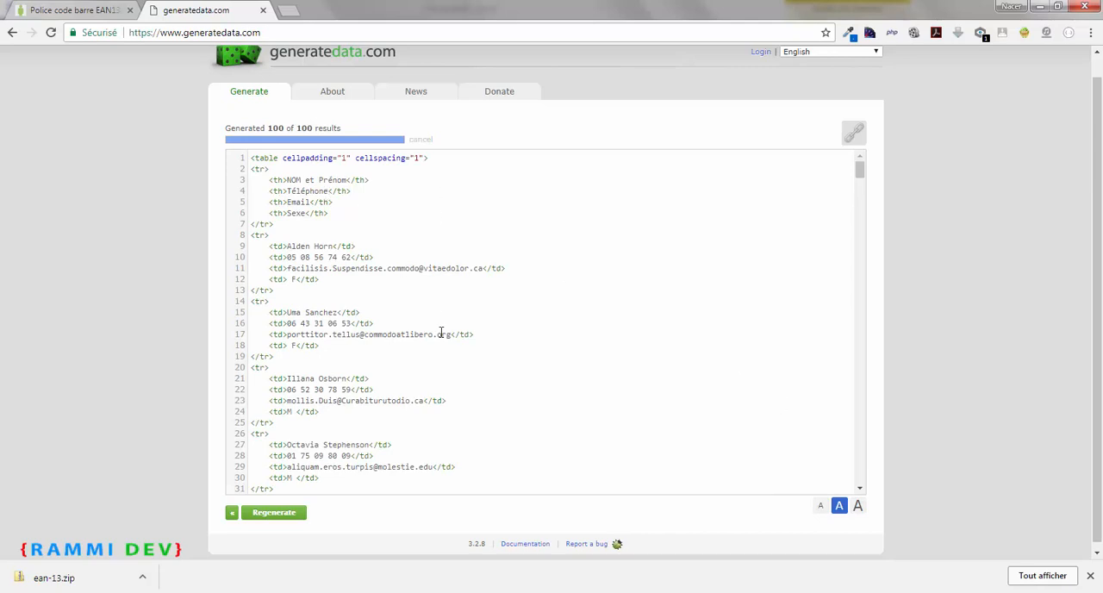
pyautogui.click(270, 515)
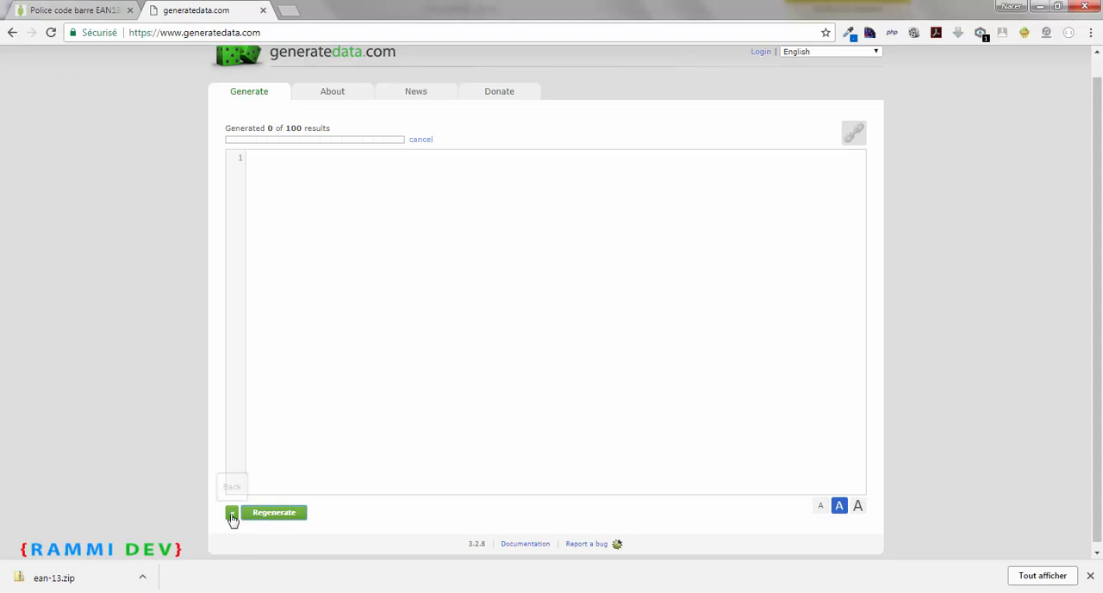
pyautogui.click(232, 515)
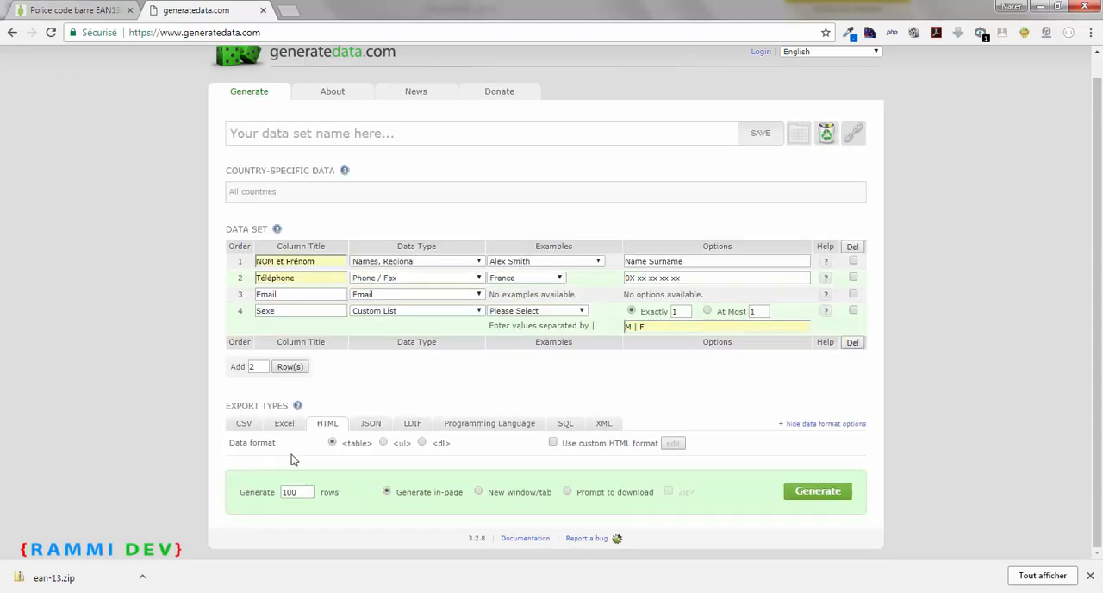
# Generate the 100 rows as an Excel download, and open the downloaded .xls workbook in Excel with editing enabled
pyautogui.click(283, 424)
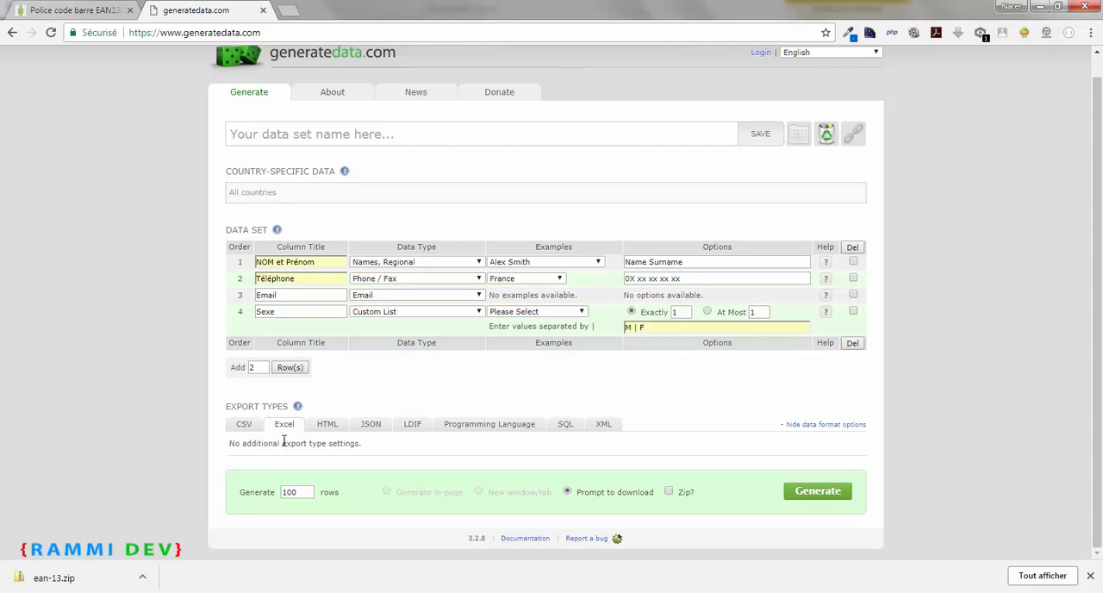
pyautogui.click(818, 491)
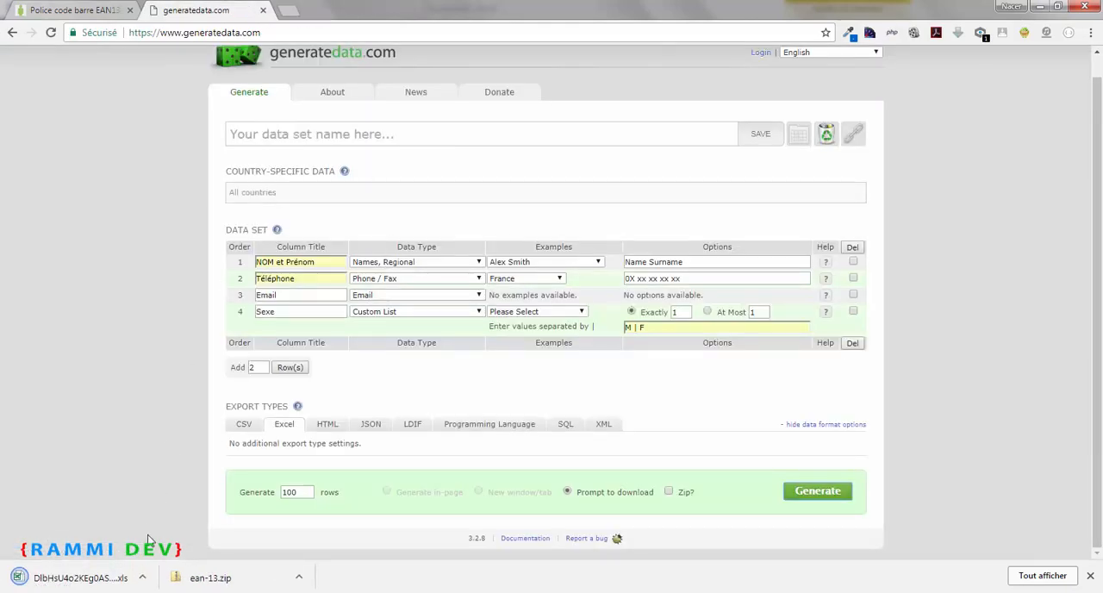
pyautogui.click(32, 583)
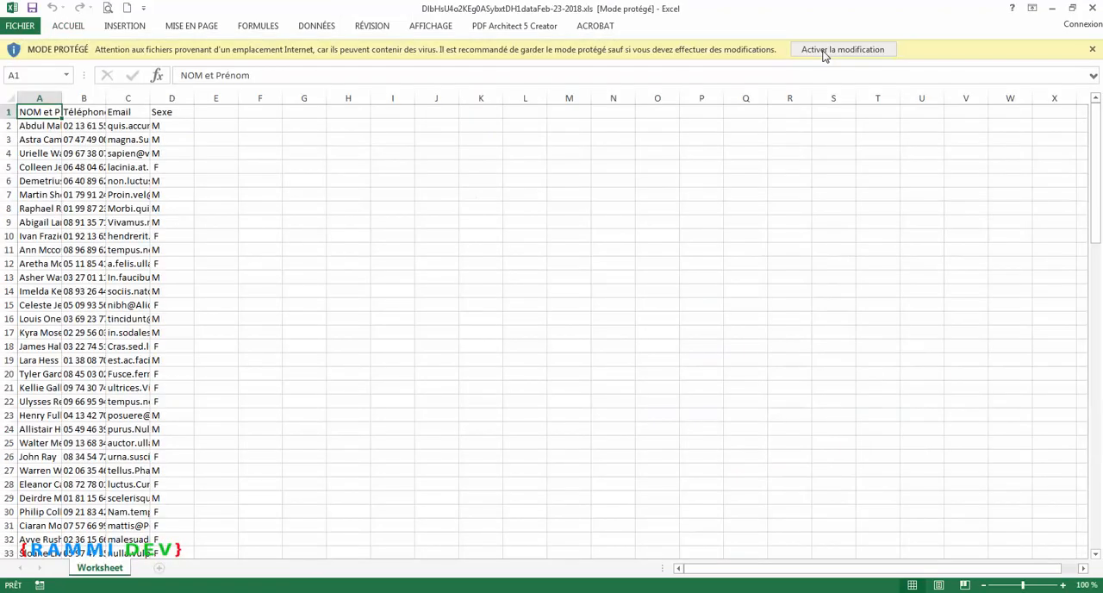
pyautogui.click(841, 50)
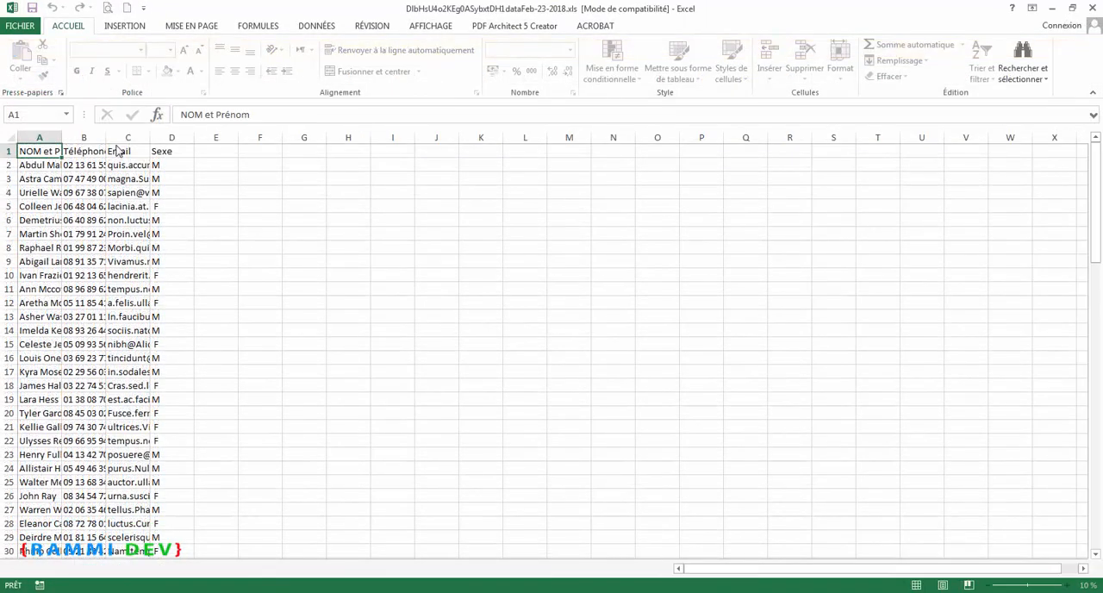
# Widen columns A to D of the worksheet to fit their contents and look through the generated rows
pyautogui.moveTo(62, 138); pyautogui.dragTo(523, 136)
pyautogui.click(452, 138)
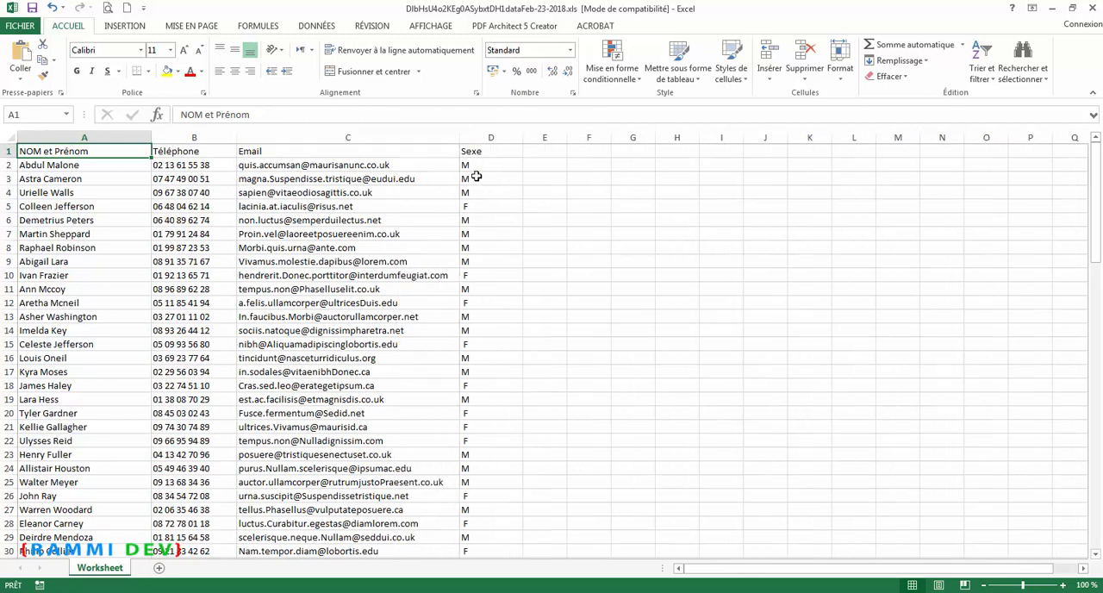
pyautogui.scroll(-4, 581, 305)
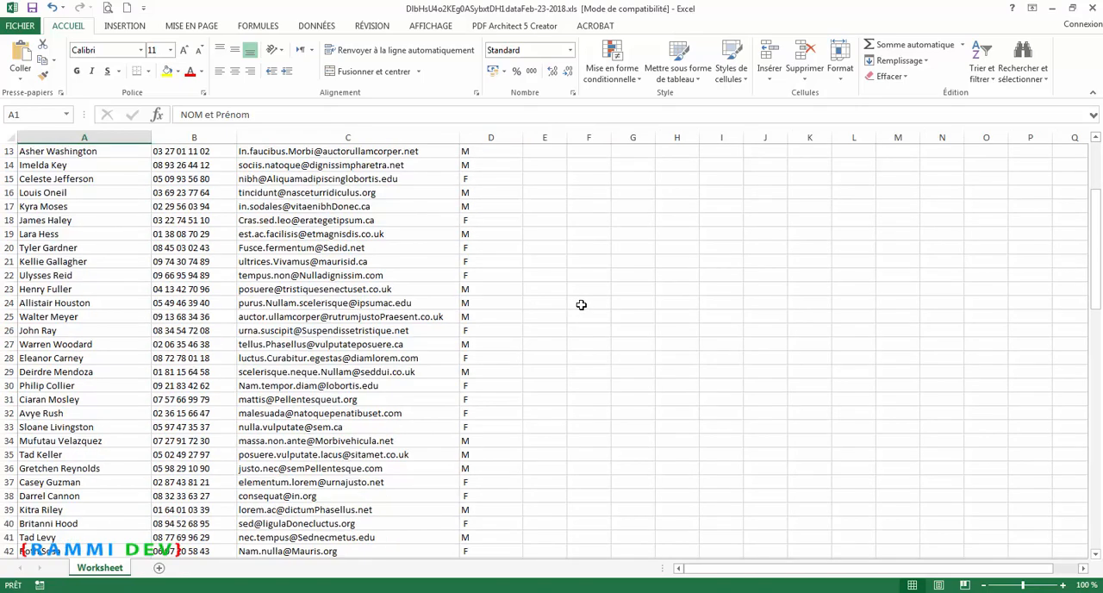